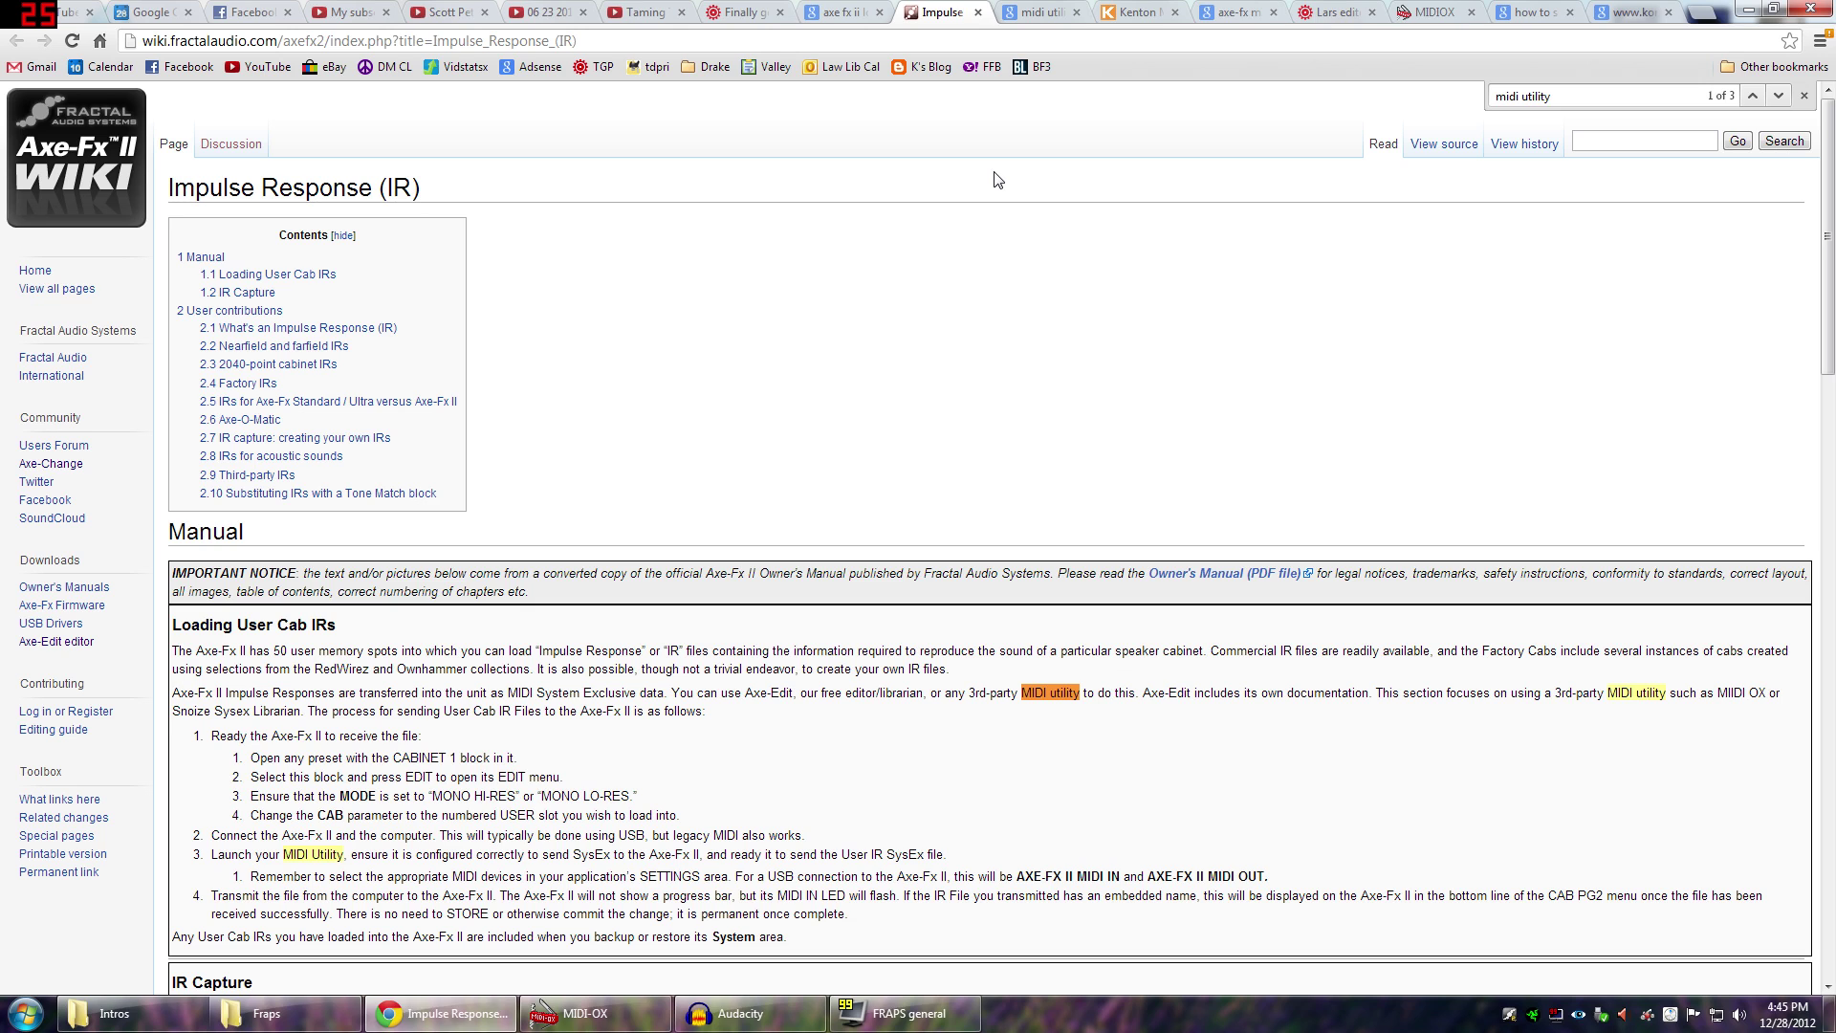
Search the web for 'axe edit' in a new tab and scroll the results
key(ctrl+t)
text(axe edit)
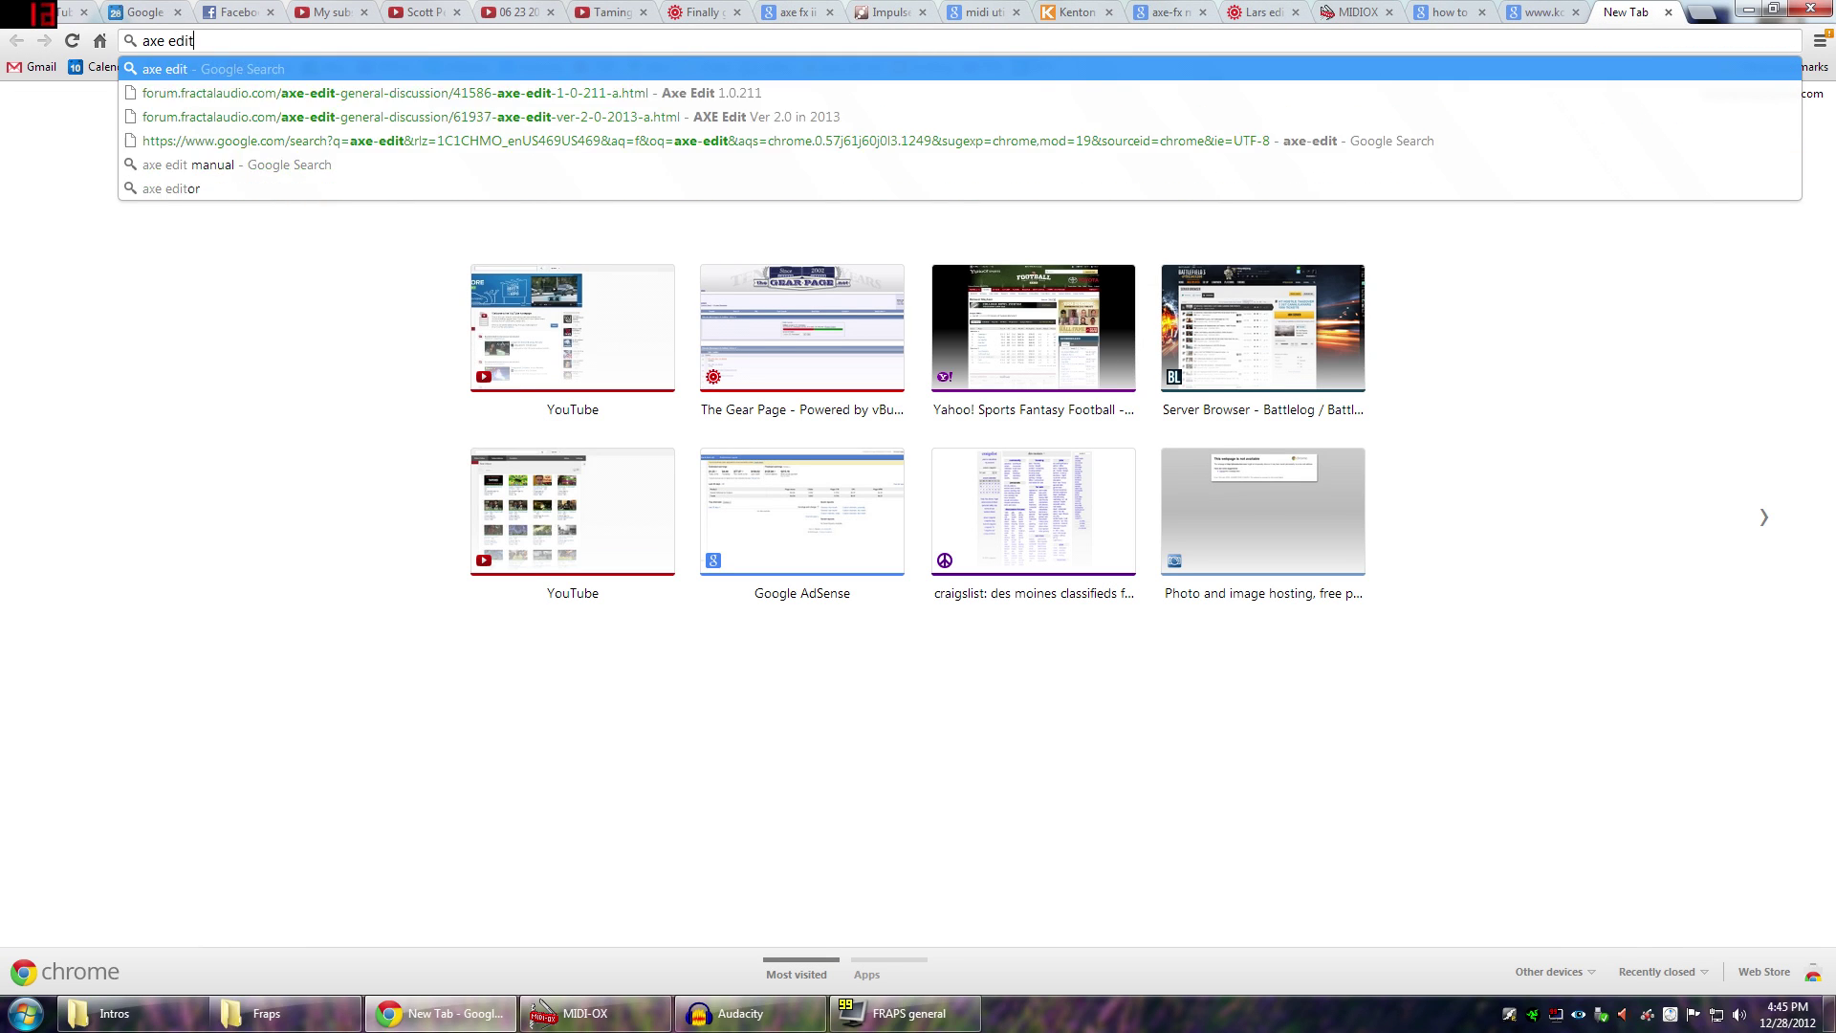
key(Return)
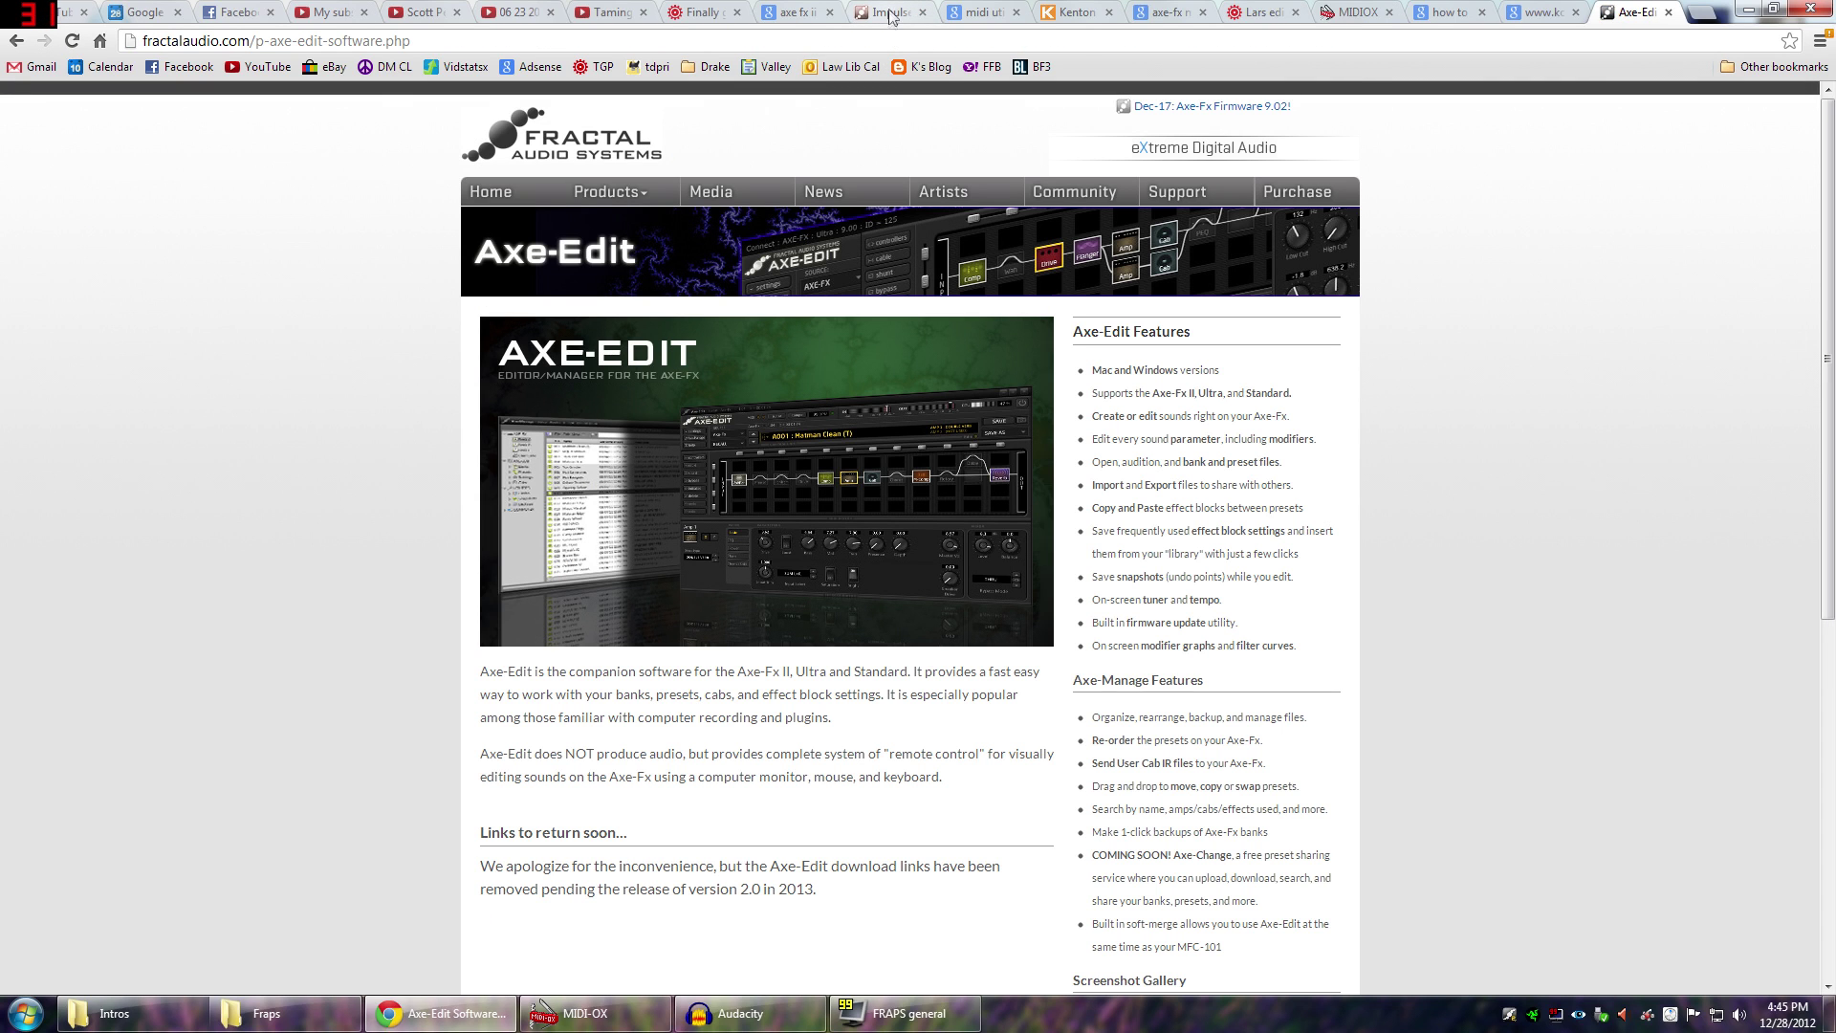
scroll(817, 383, down, 3)
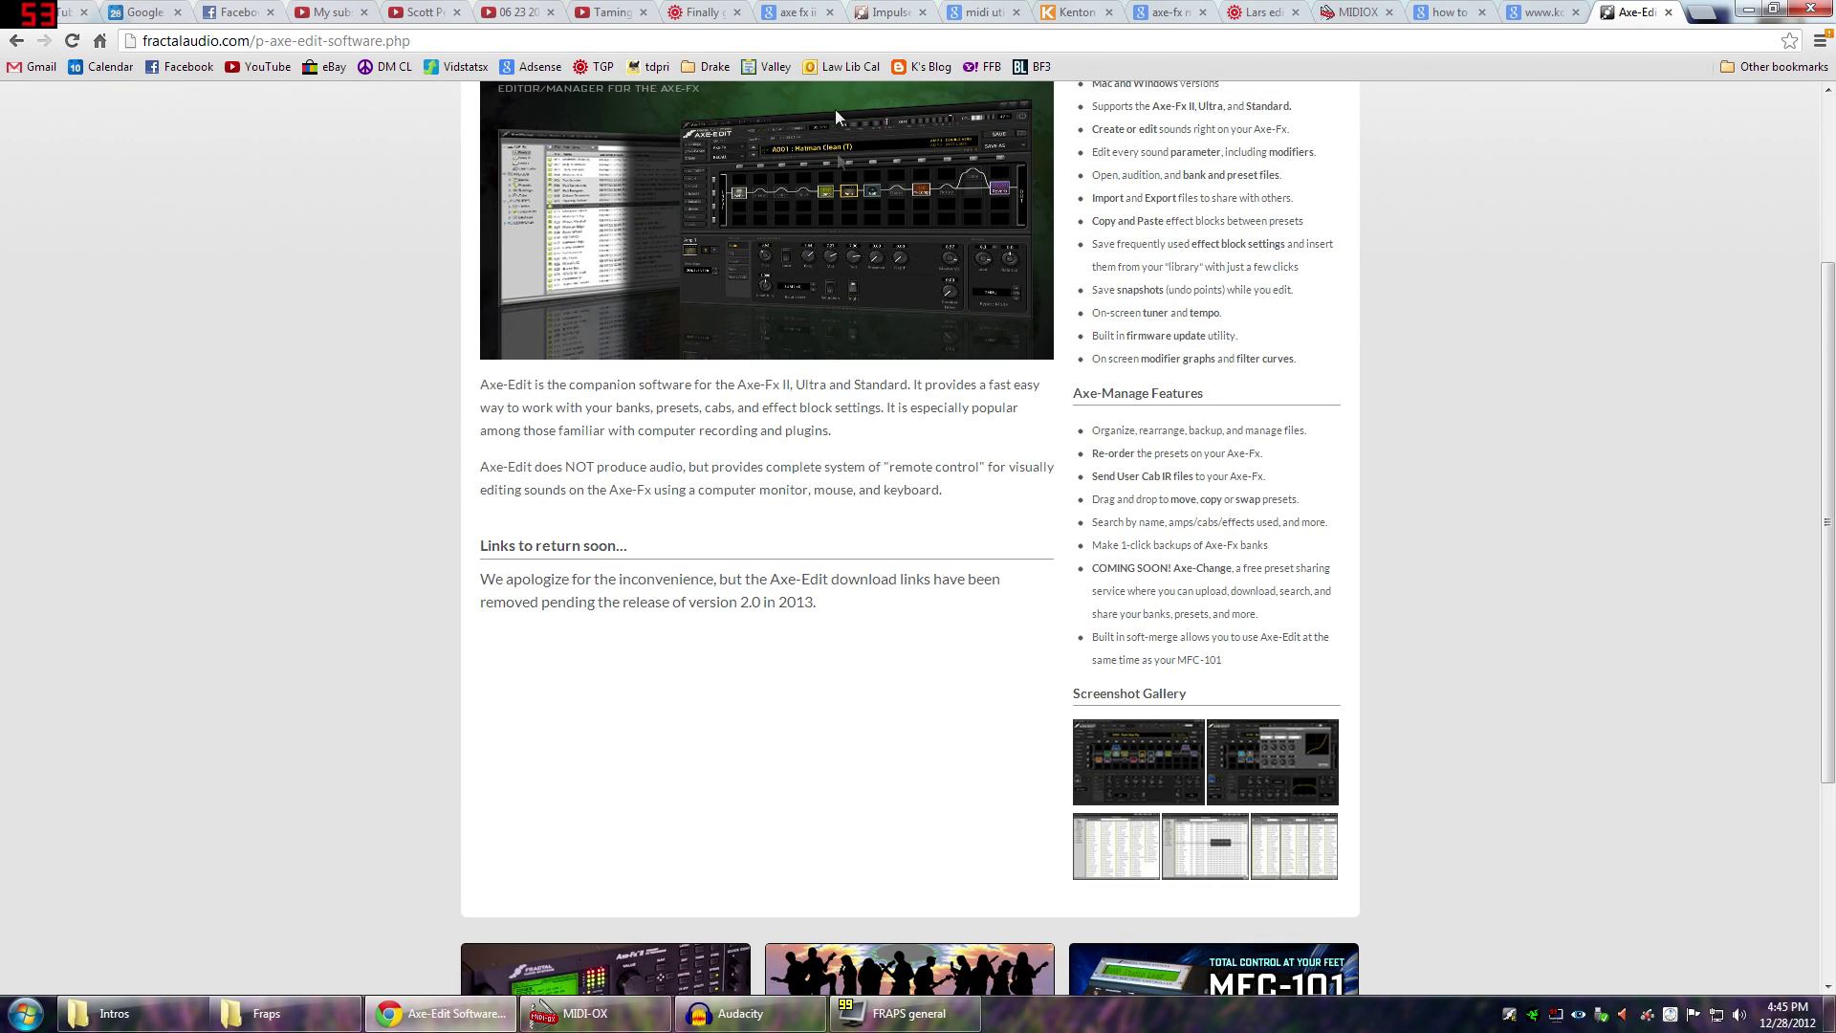
Go back to the Impulse Response wiki tab, then on to the MIDI-OX download page
click(793, 11)
click(904, 10)
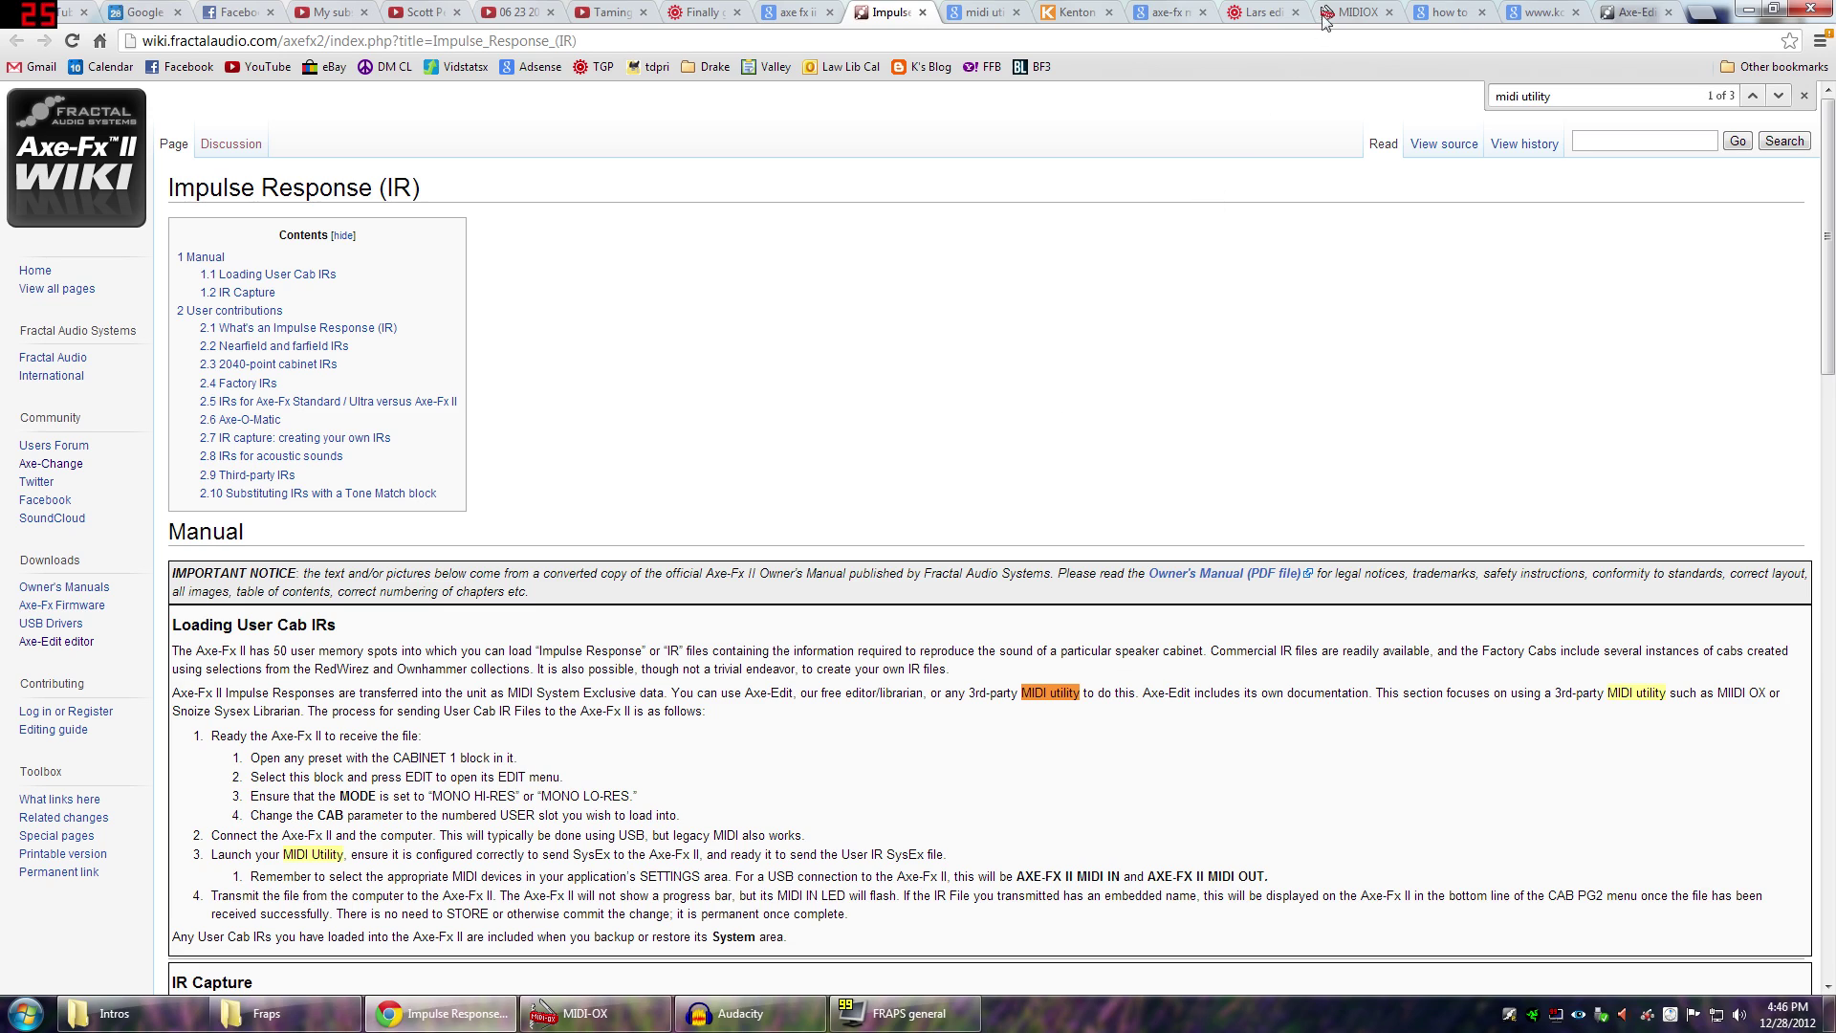
click(1351, 10)
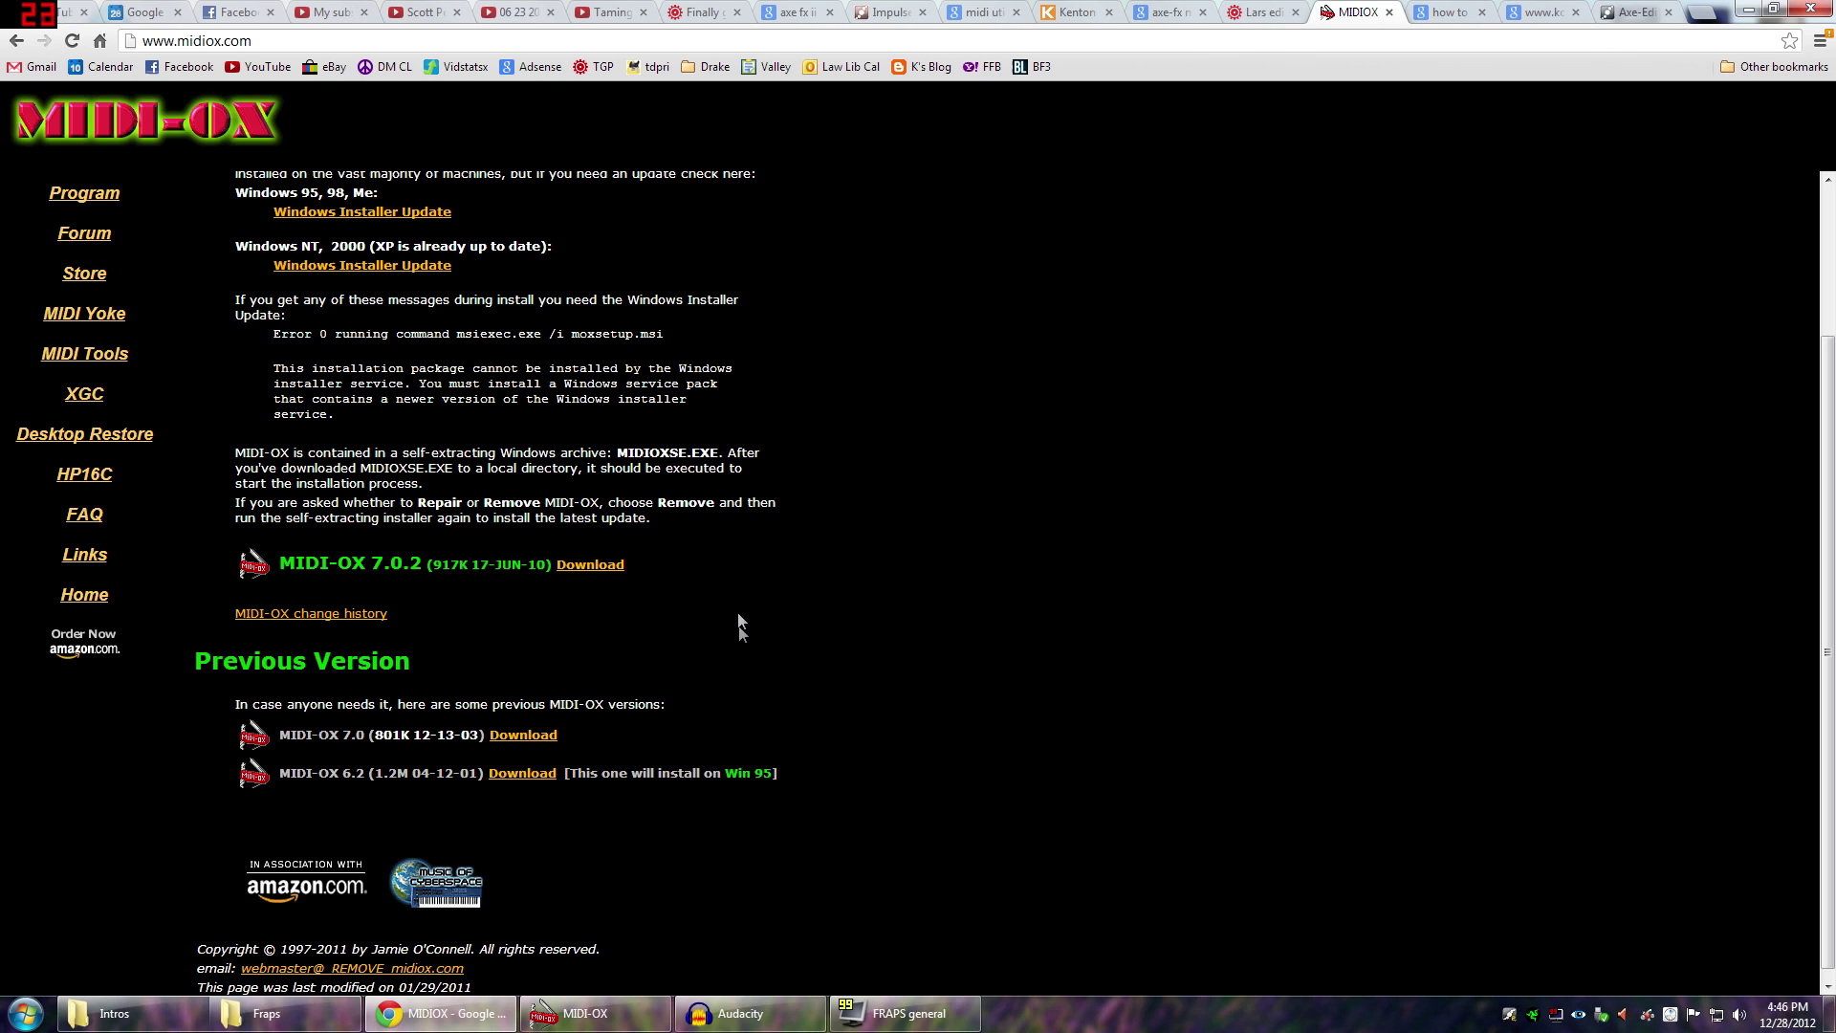
Bring MIDI-OX forward, close its SysEx View and Scratchpad, and move the window lower
click(593, 1014)
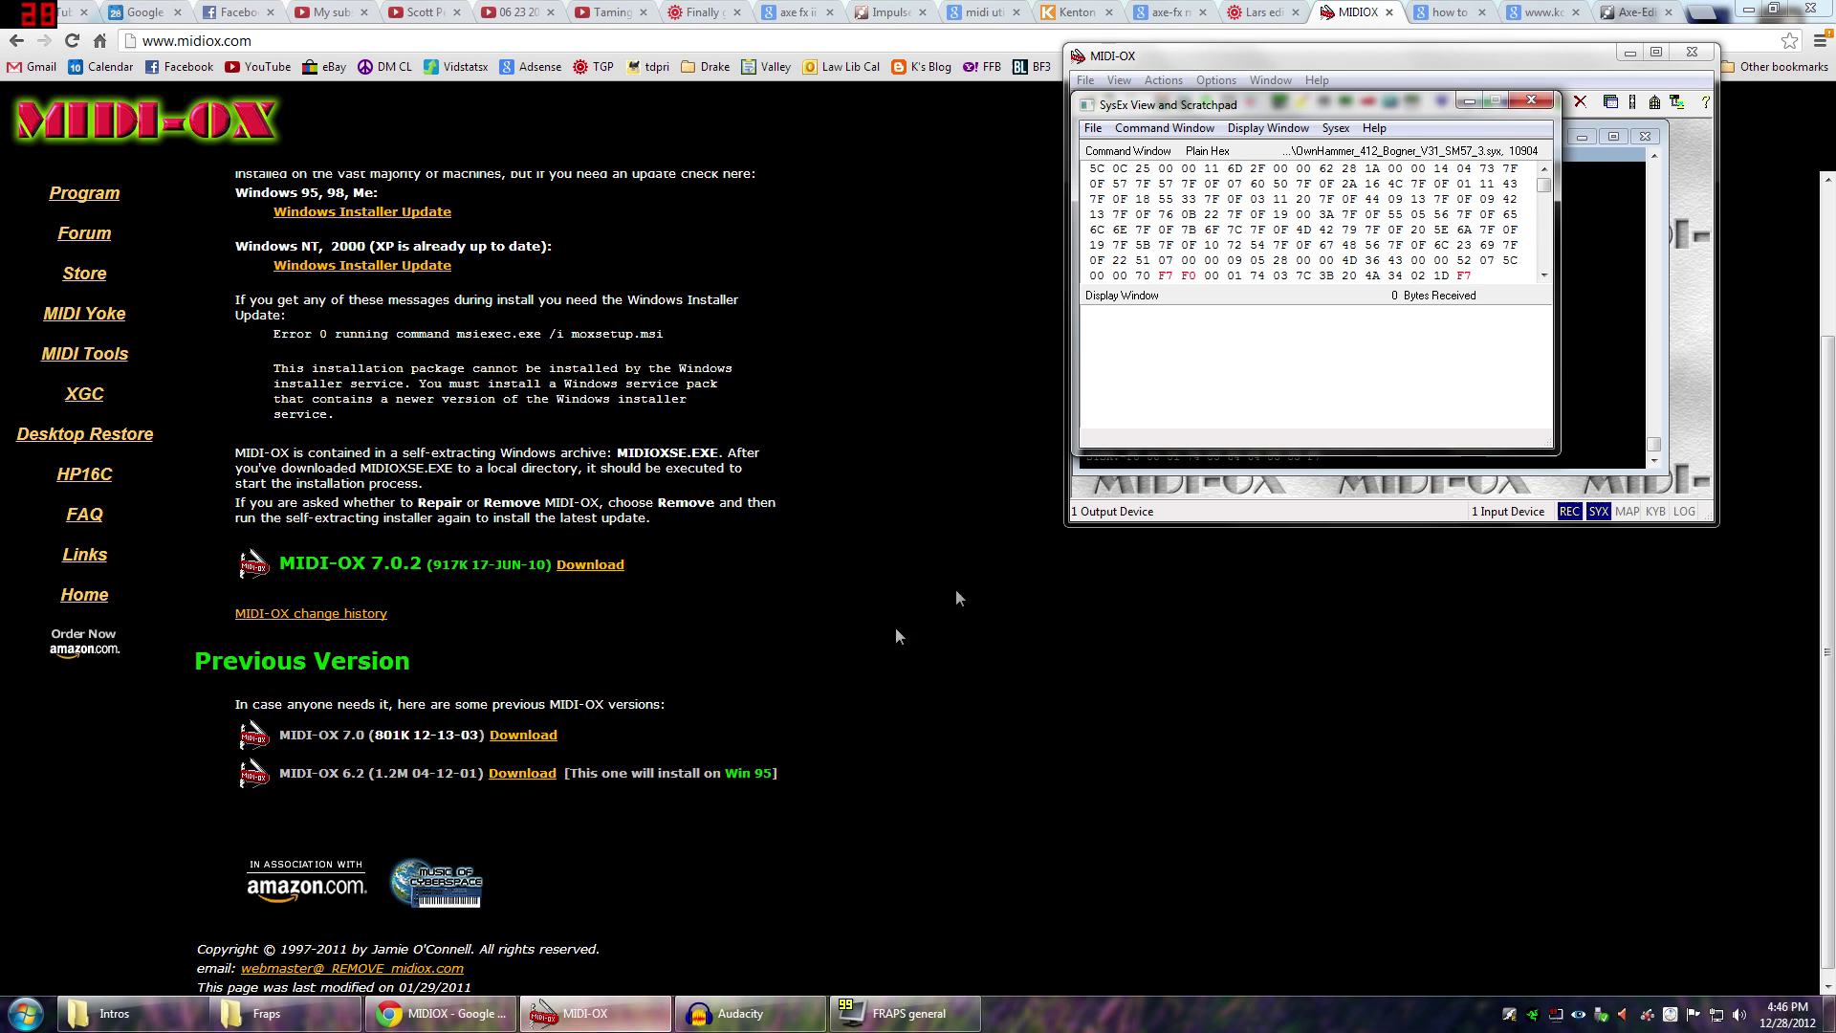
click(1518, 101)
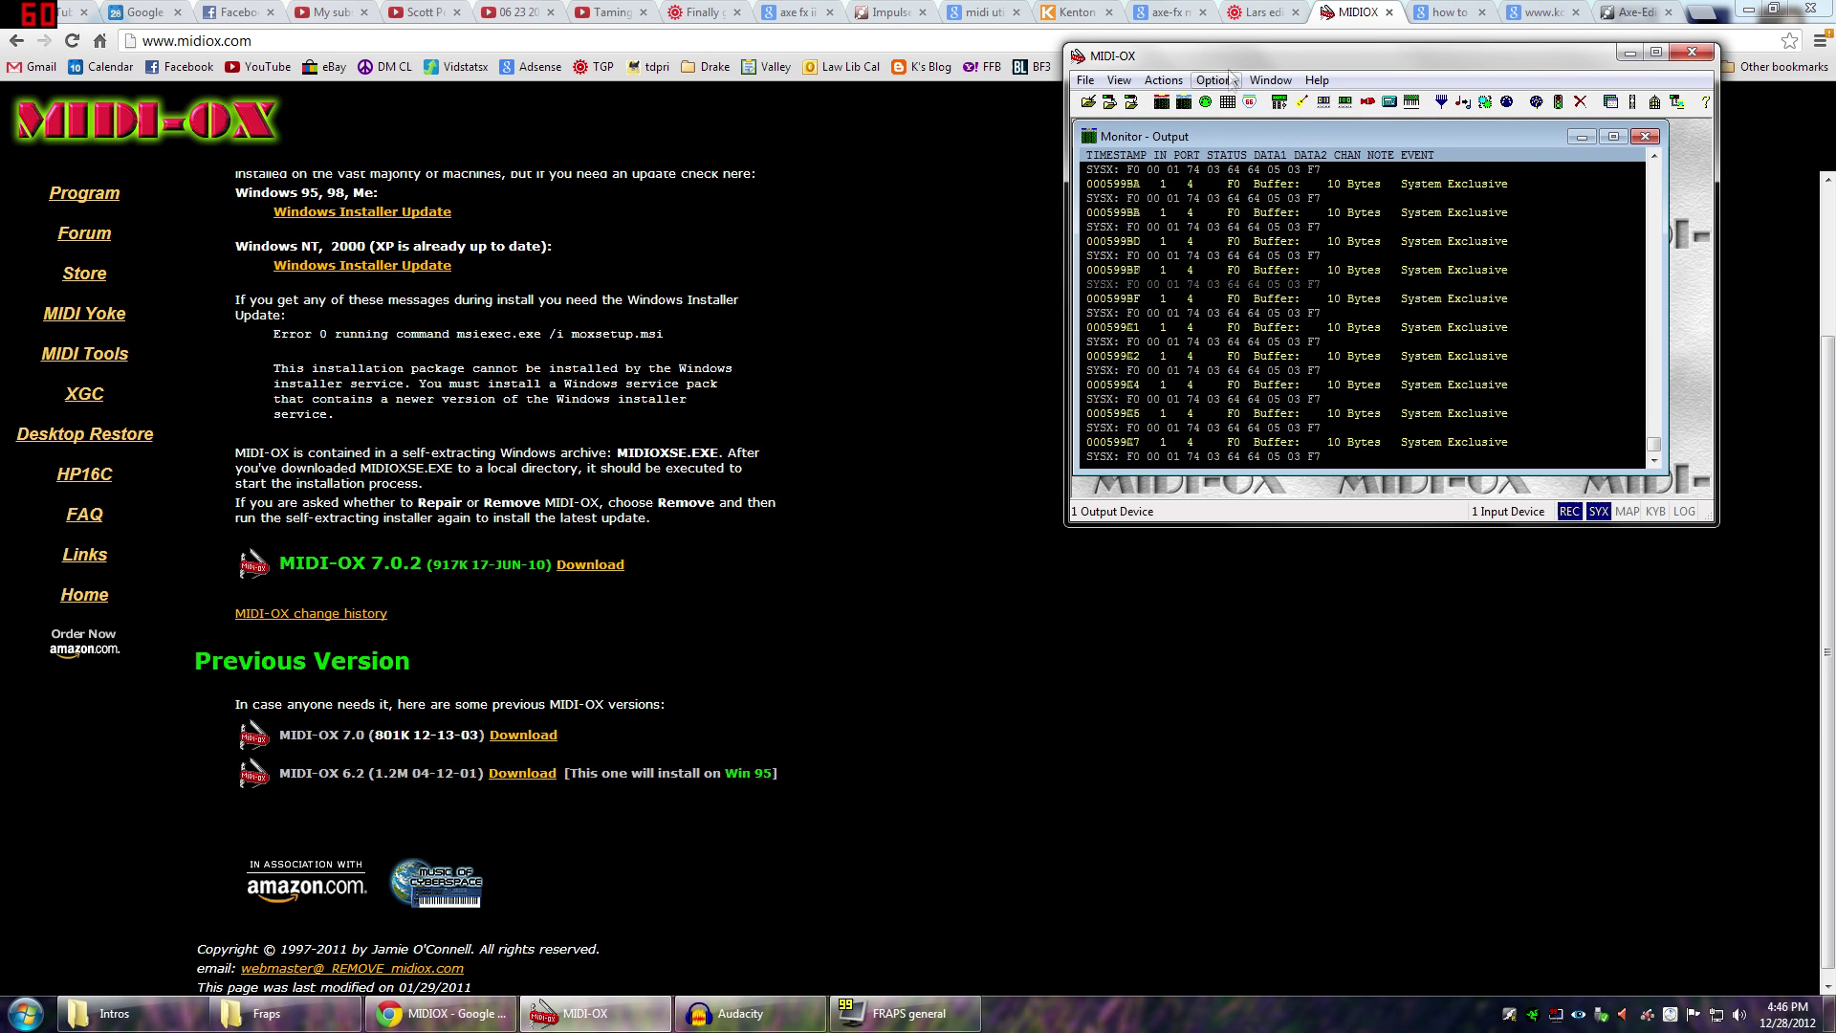
drag(1233, 56, 1201, 109)
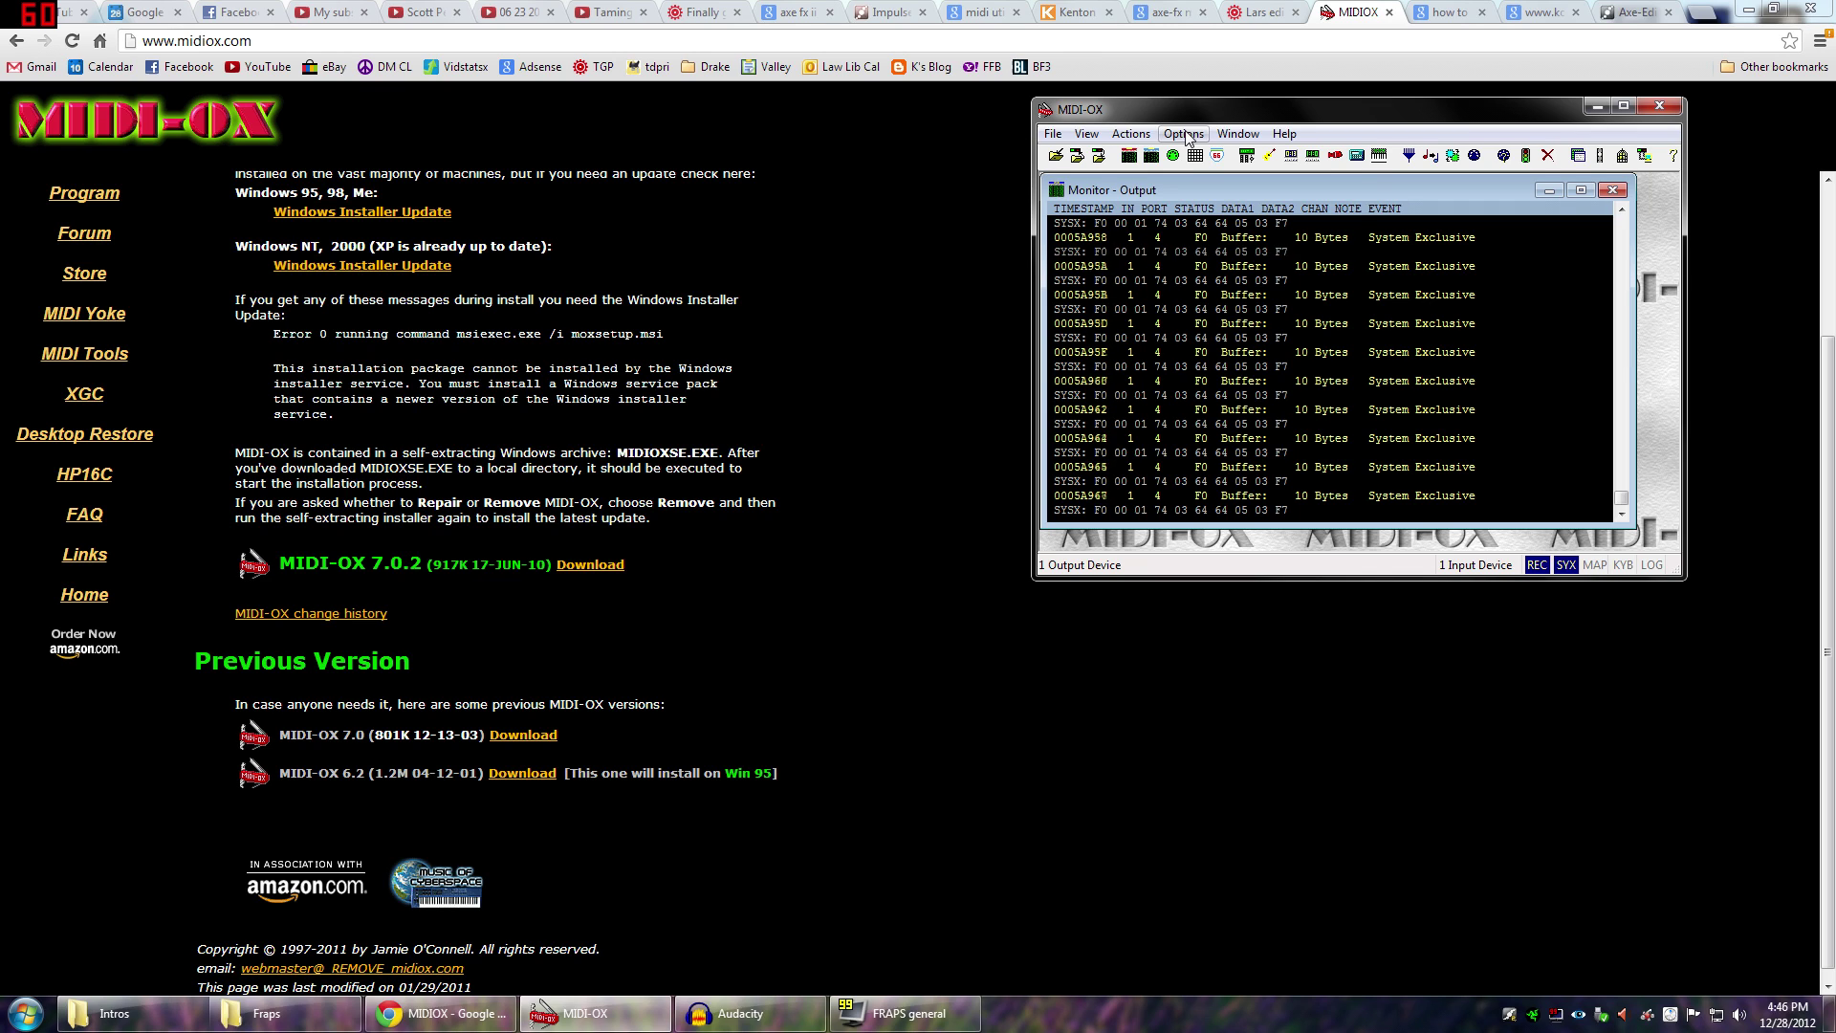
click(1185, 134)
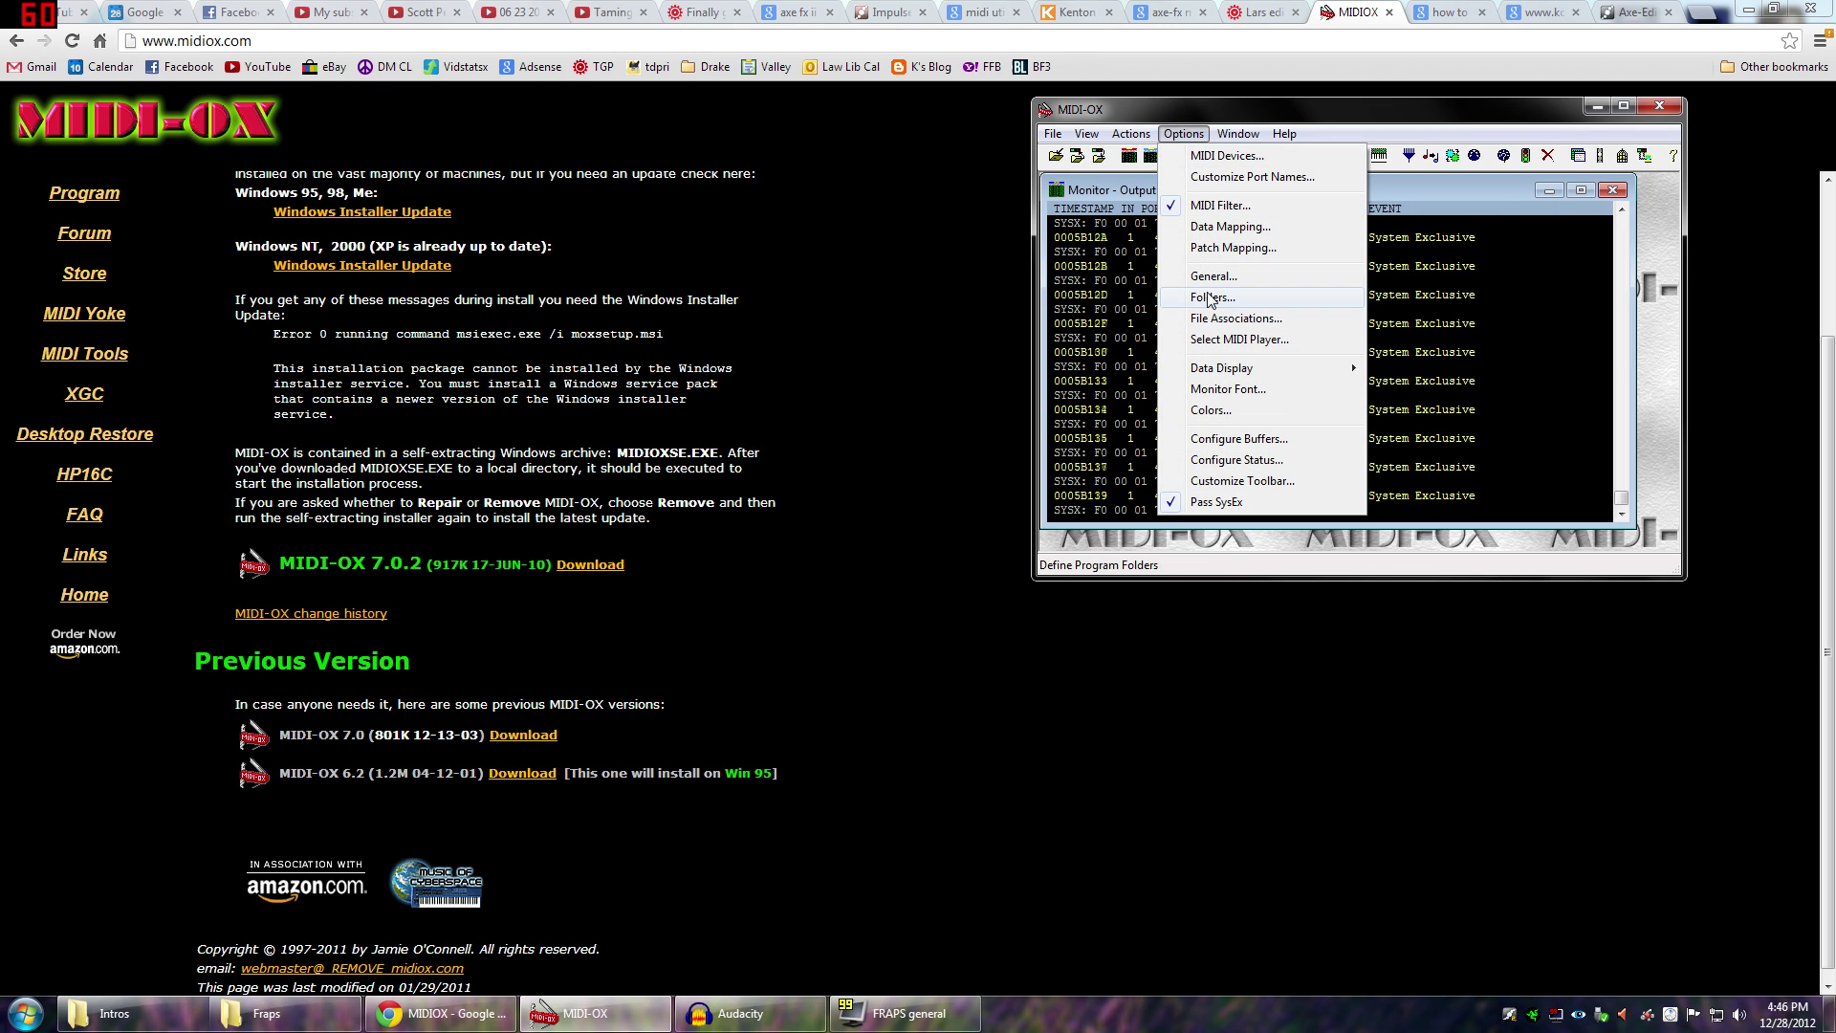
Deselect '1) AXE-FX II MIDI Out' under MIDI Inputs in MIDI Devices and apply
click(1233, 156)
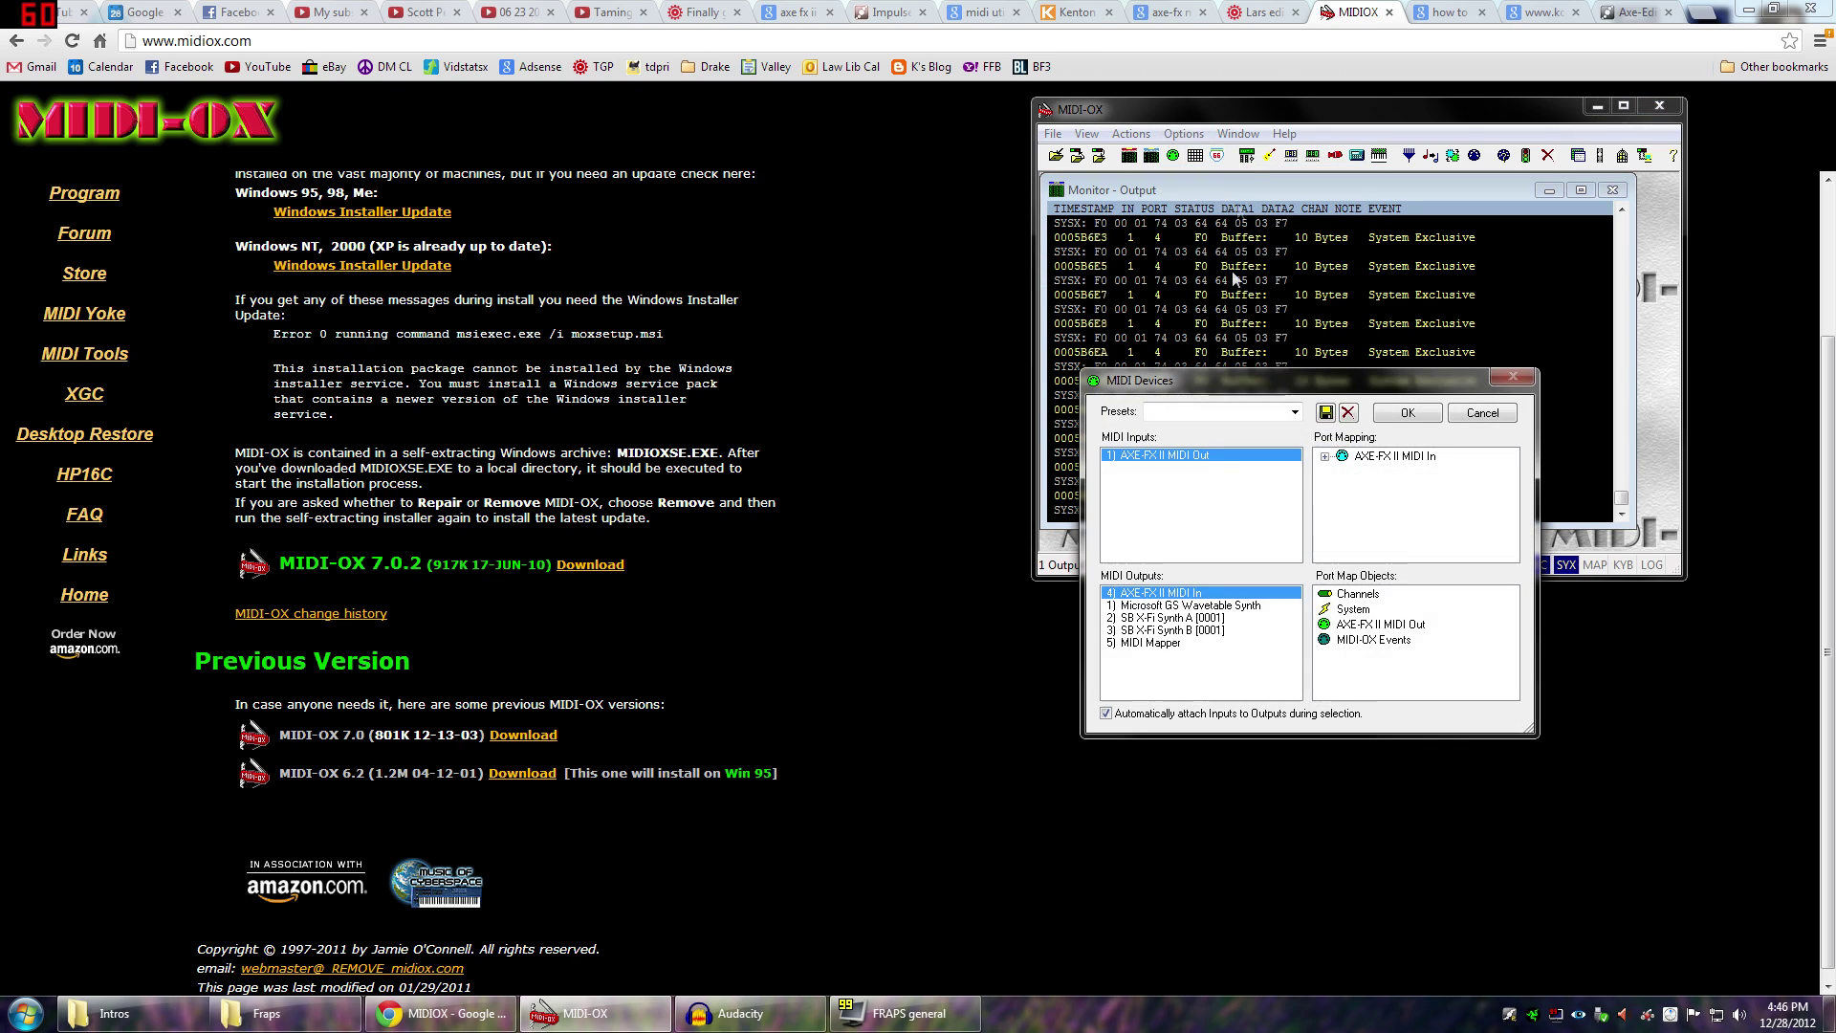
click(1176, 464)
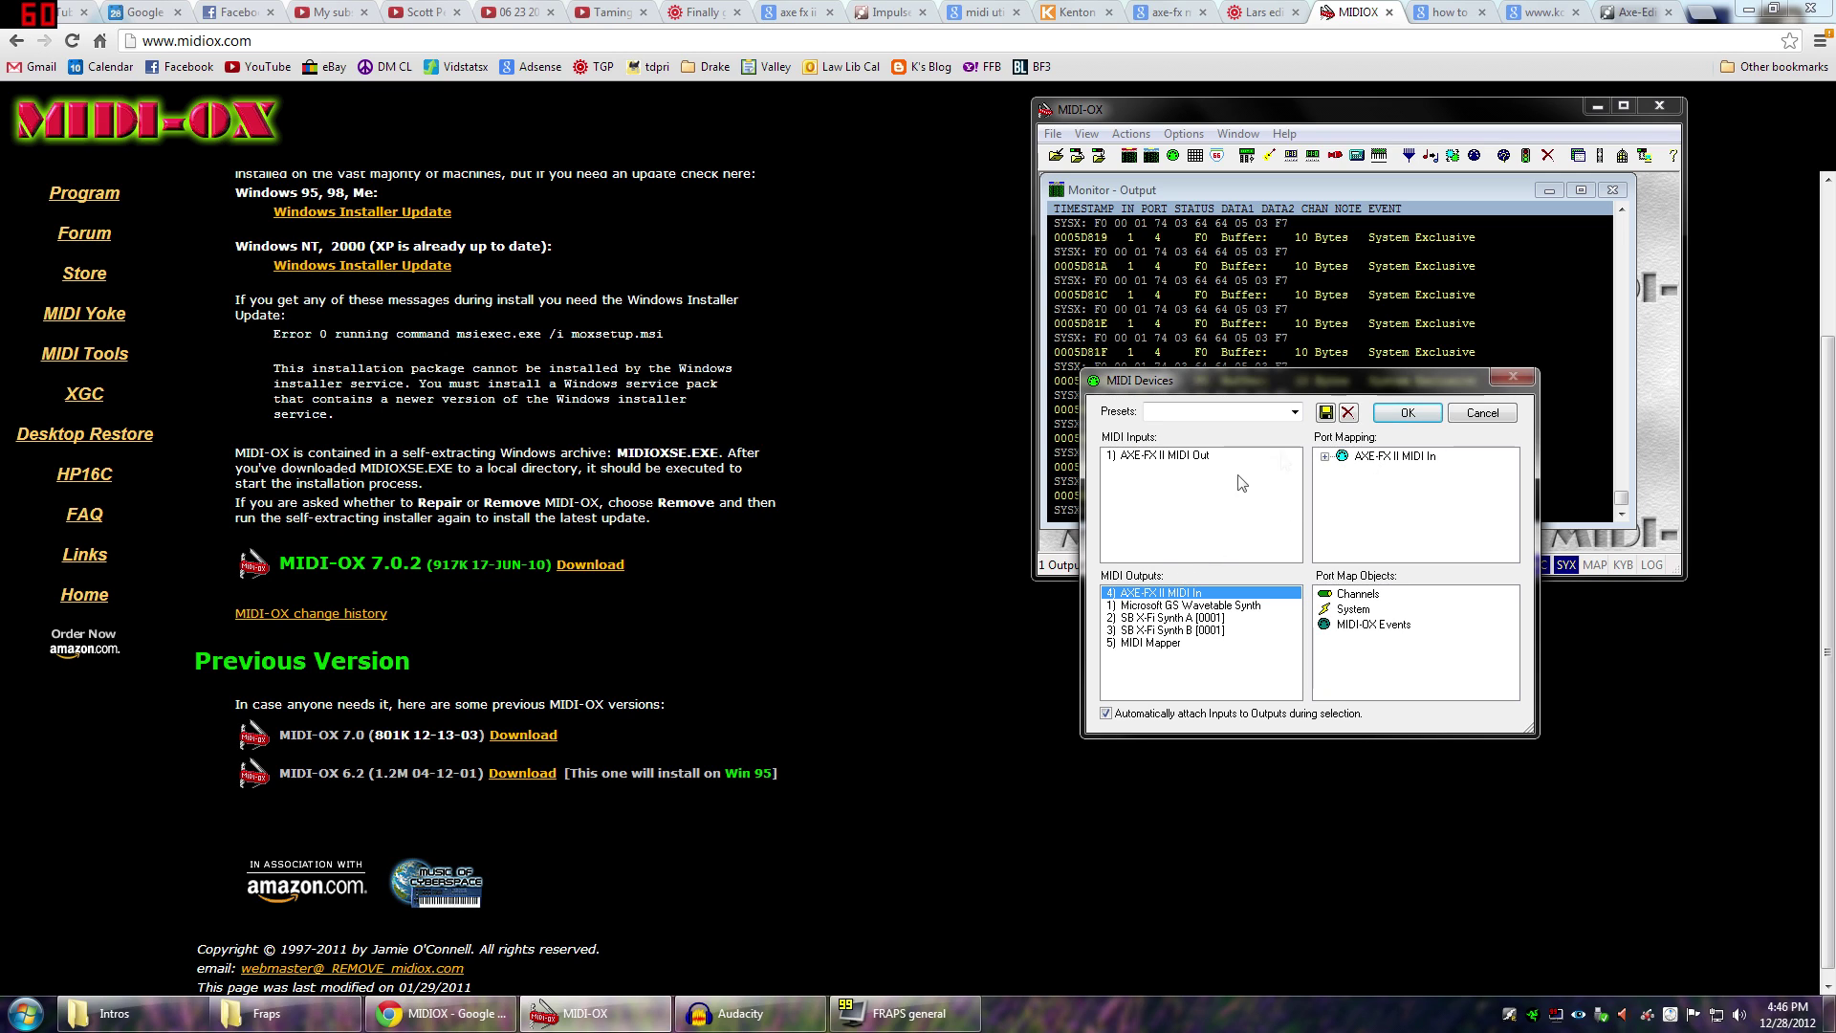
key(Return)
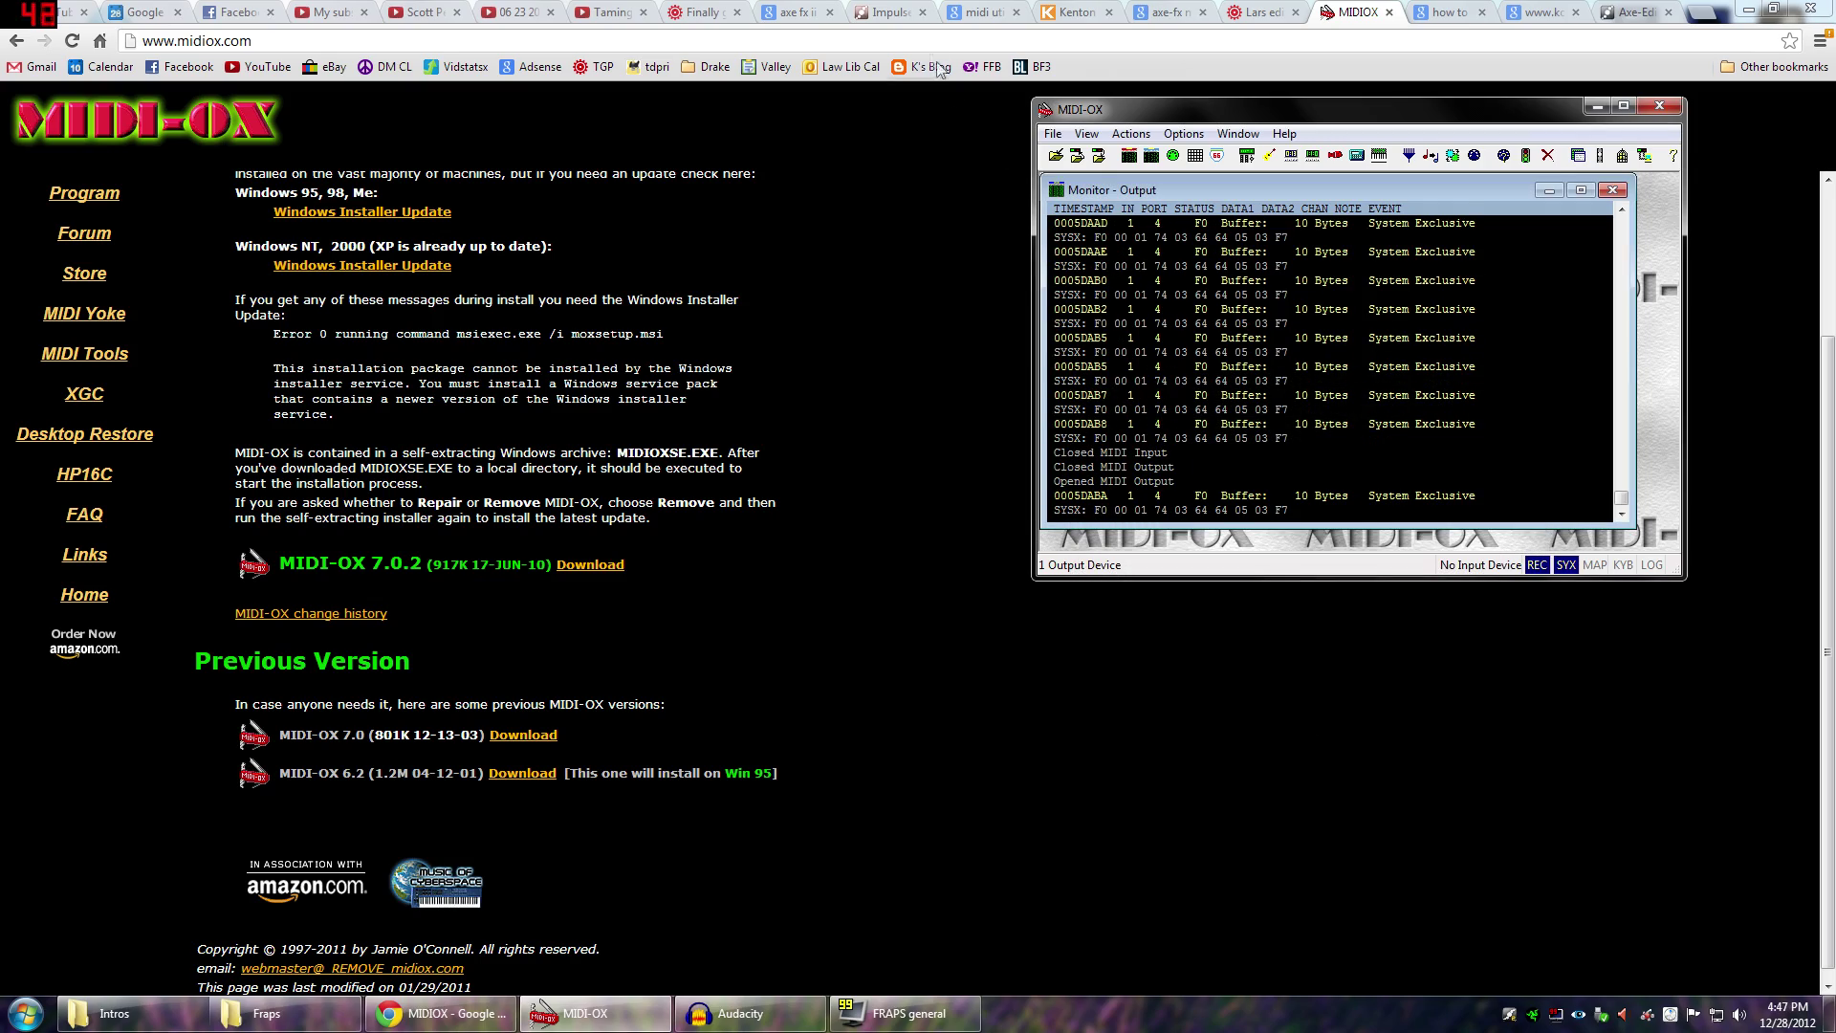
click(889, 11)
Scroll the Impulse Response wiki page down to the Loading User Cab IRs steps
right_click(814, 383)
click(673, 421)
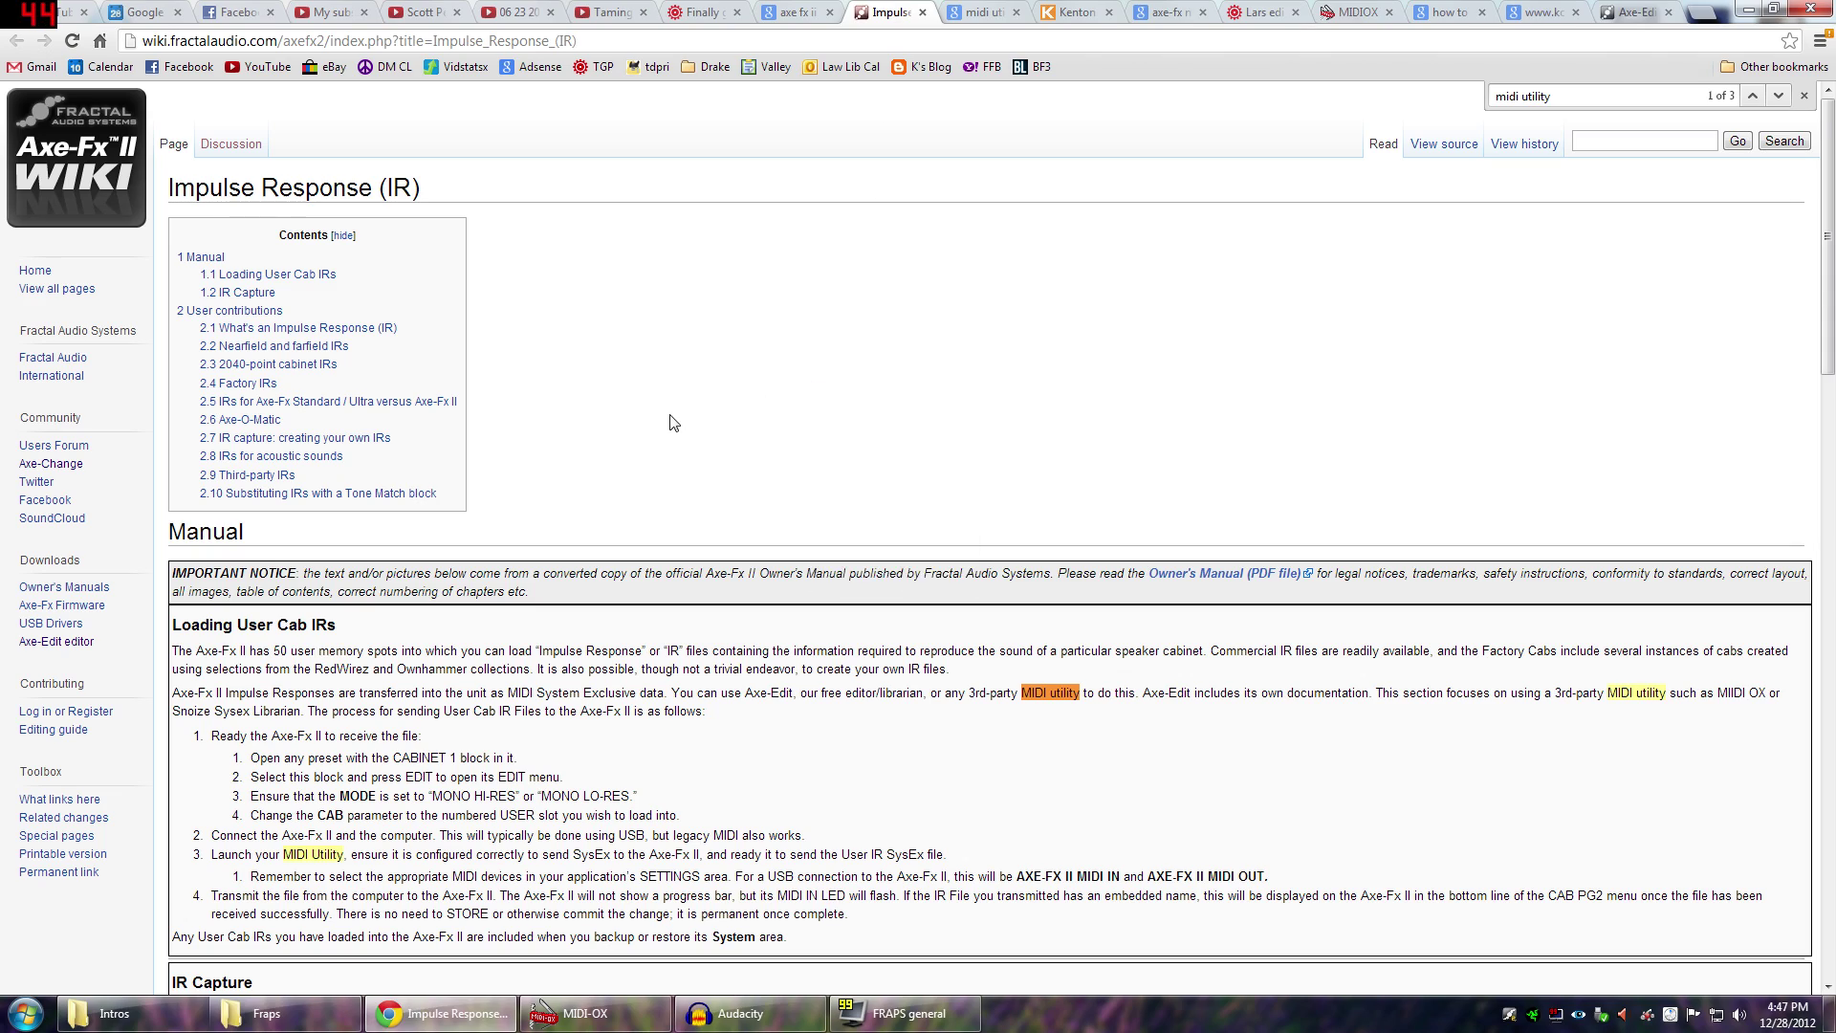
scroll(672, 421, down, 3)
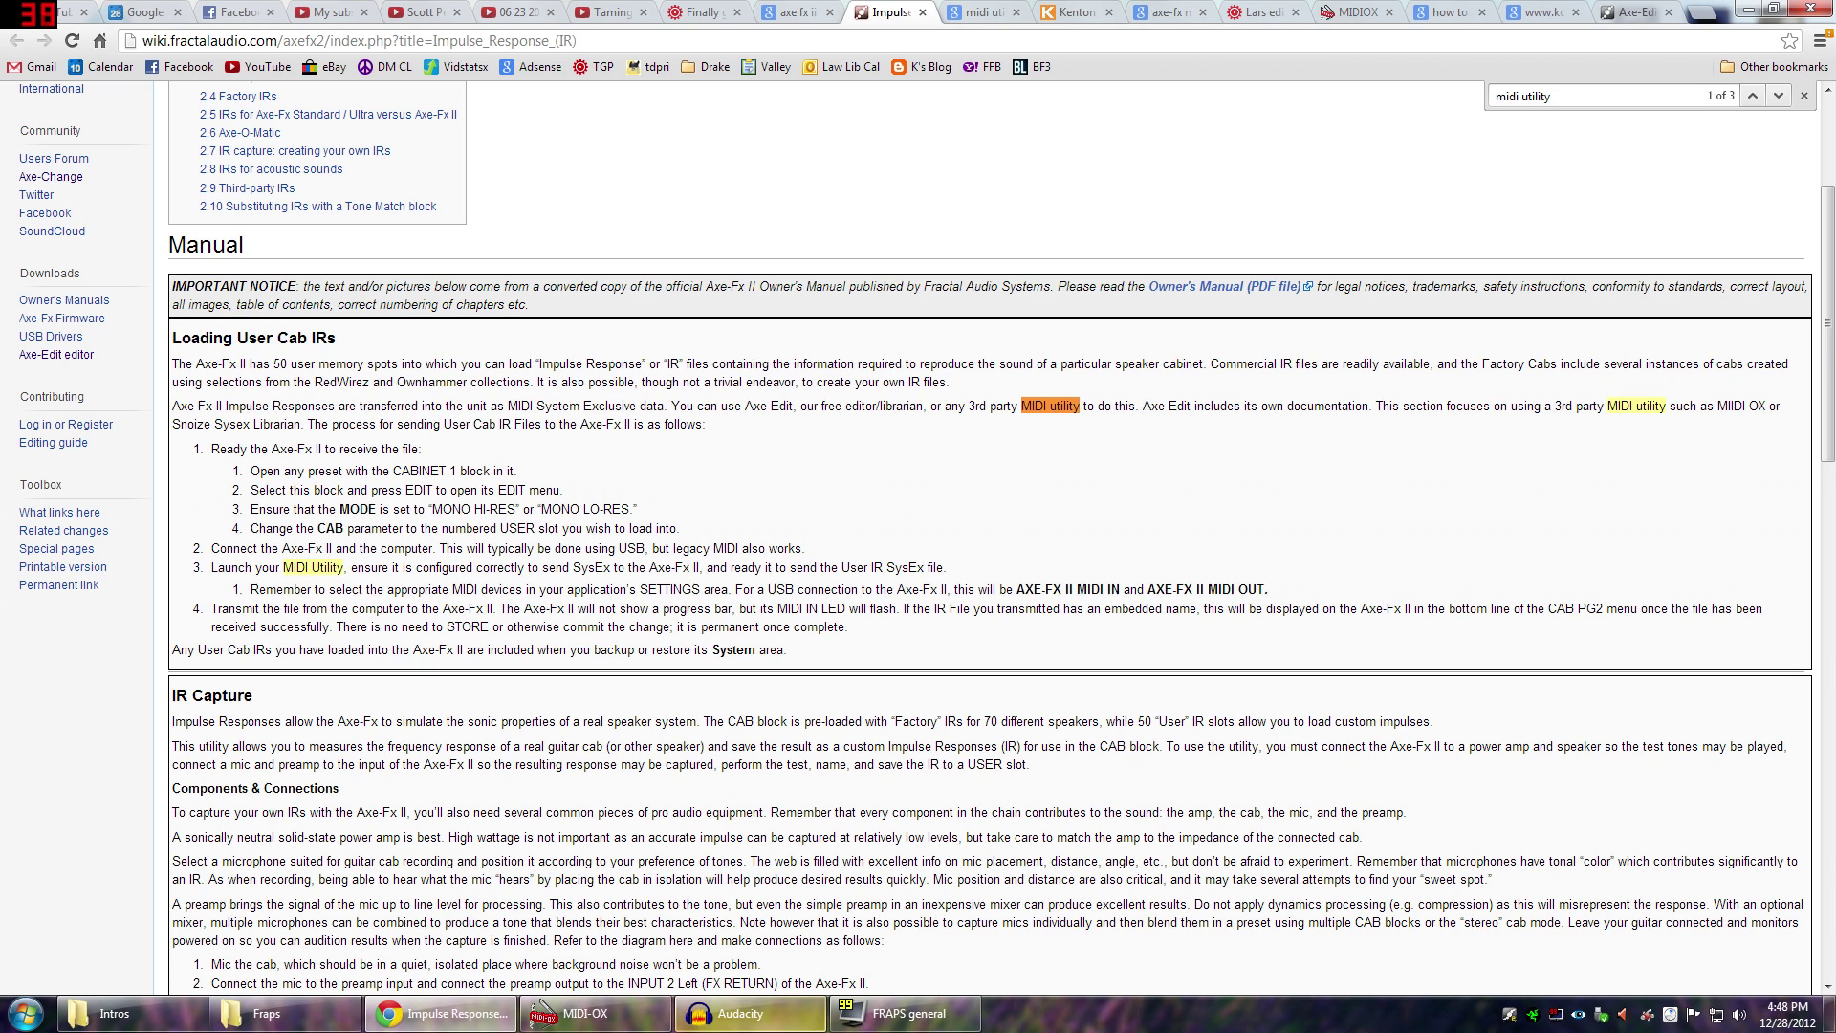
Reconfirm MIDI-OX's MIDI Devices settings, then bring the Impulse Response wiki page back in front
click(585, 1013)
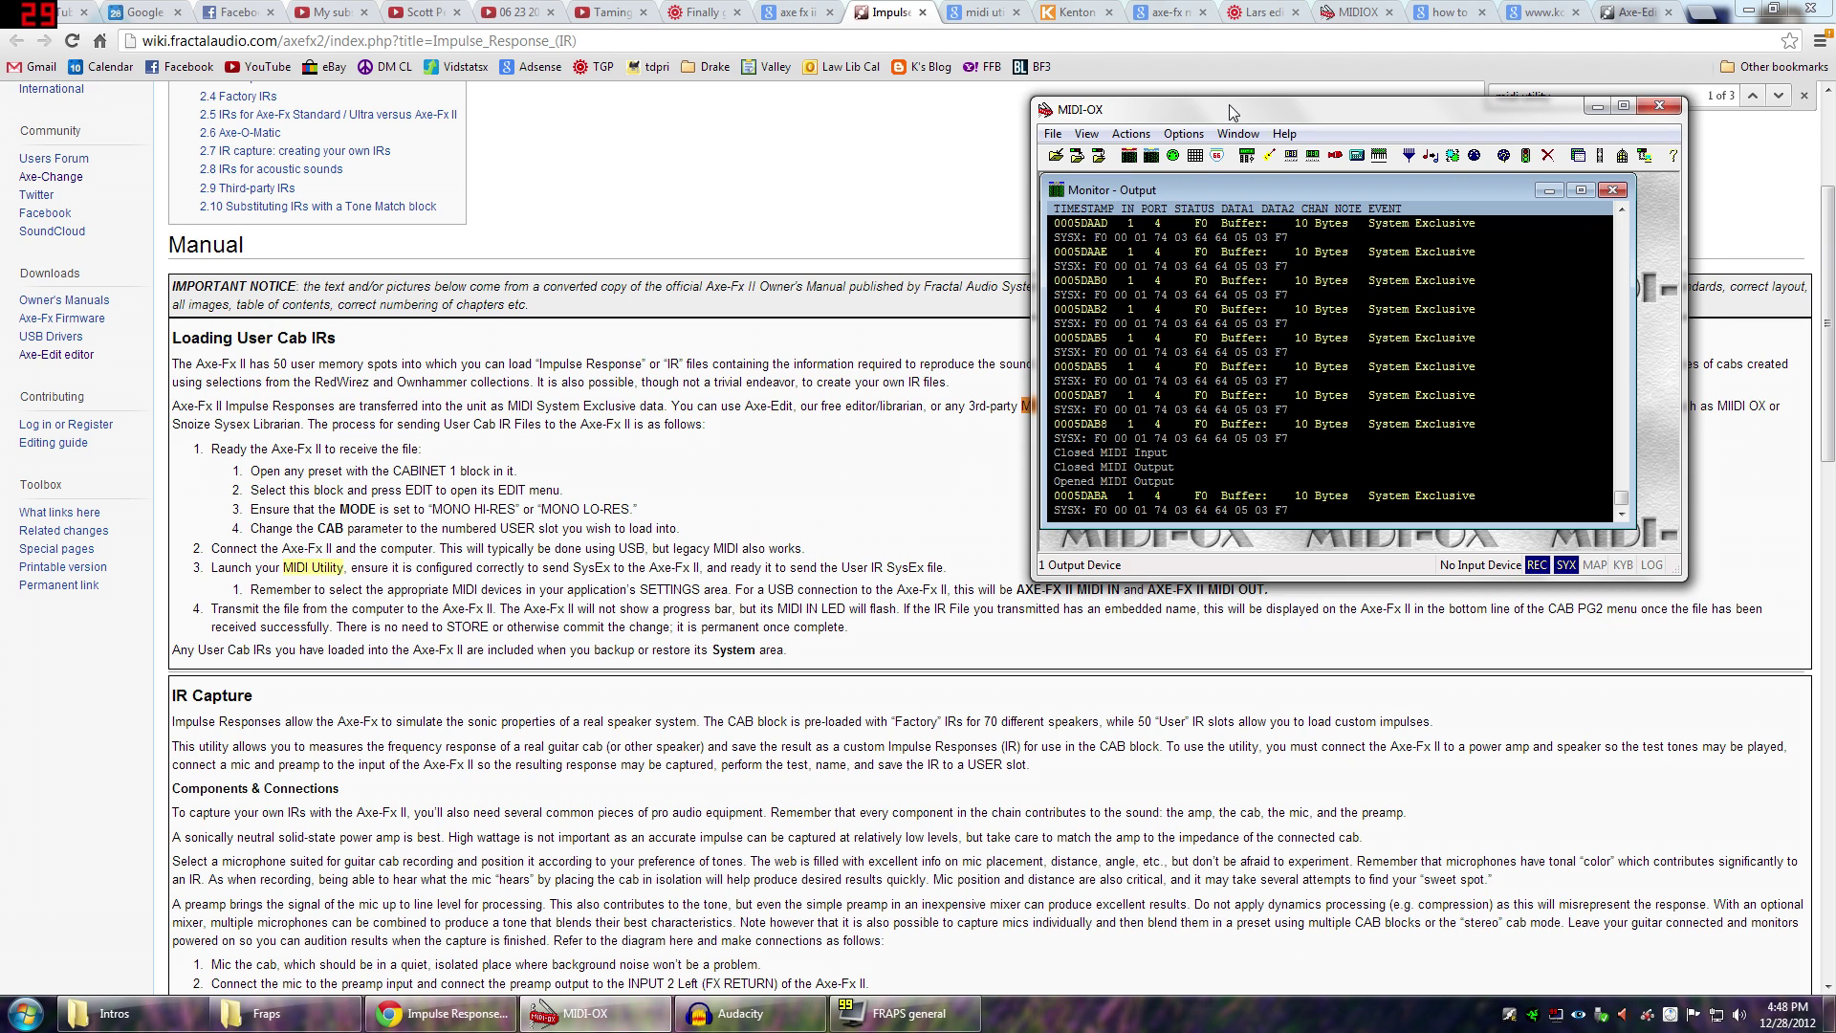
drag(1229, 105, 1136, 94)
click(1090, 122)
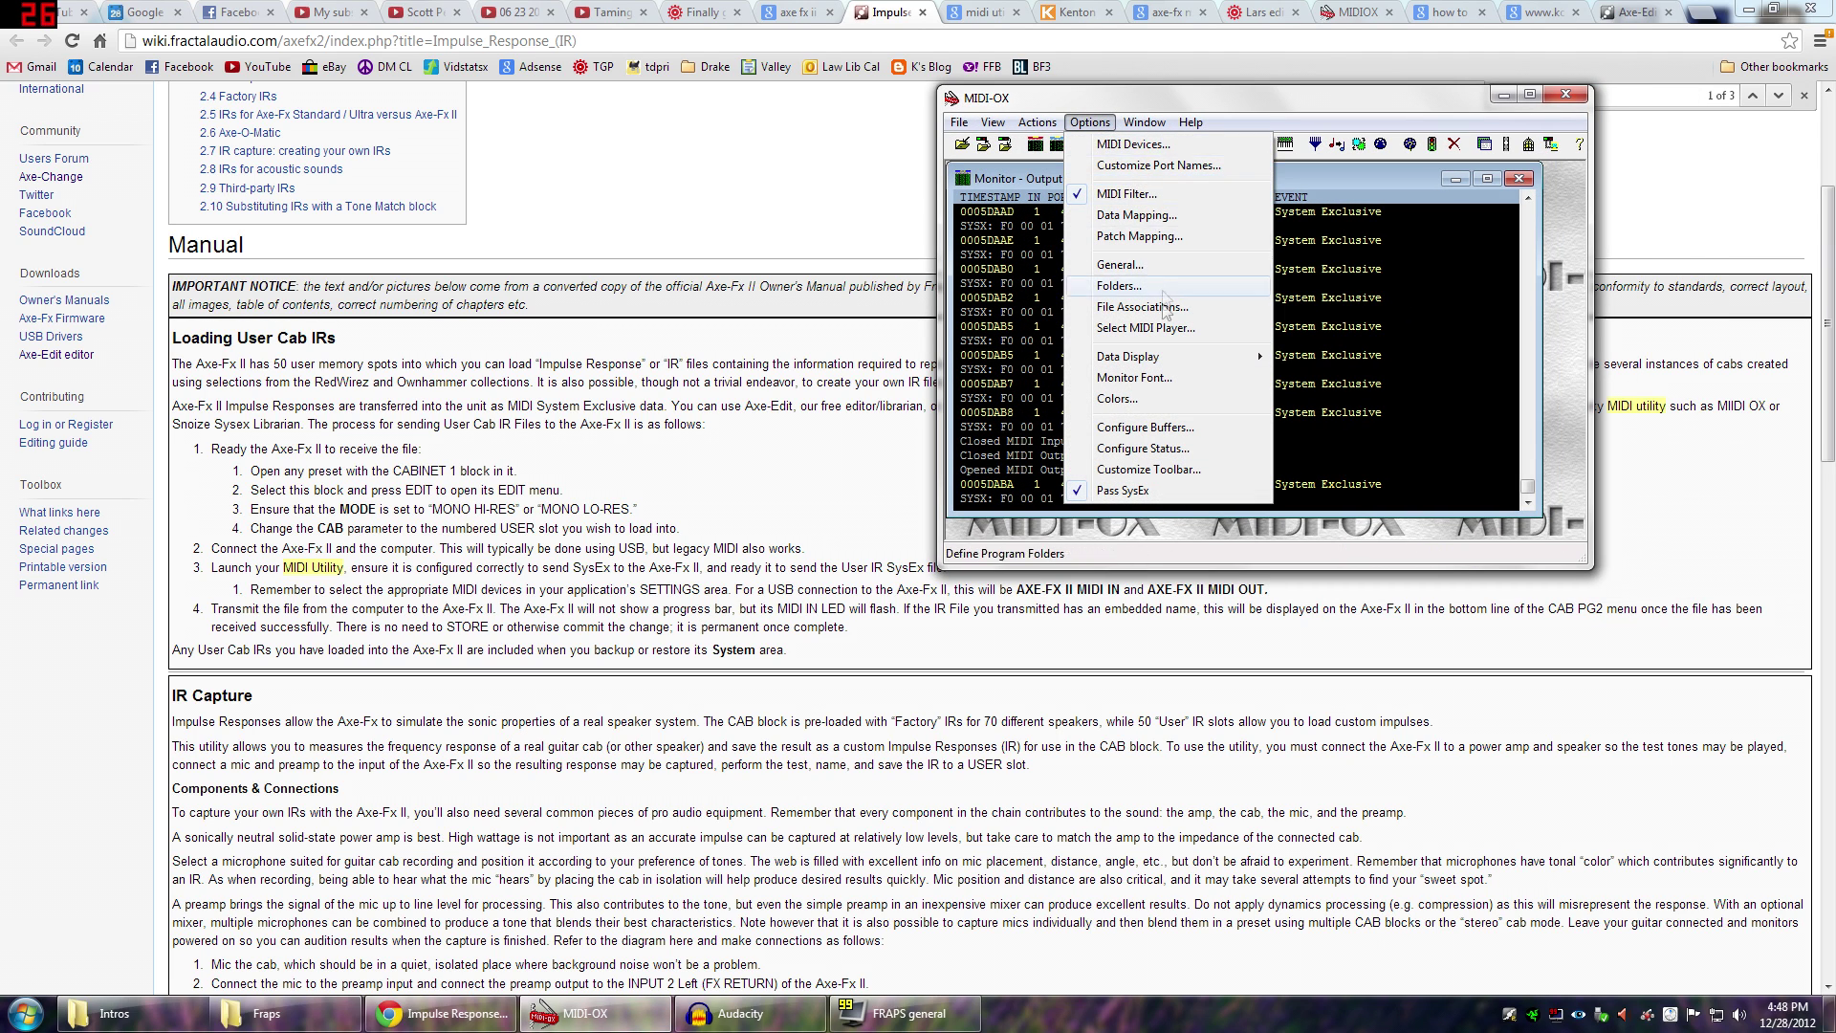
click(1150, 151)
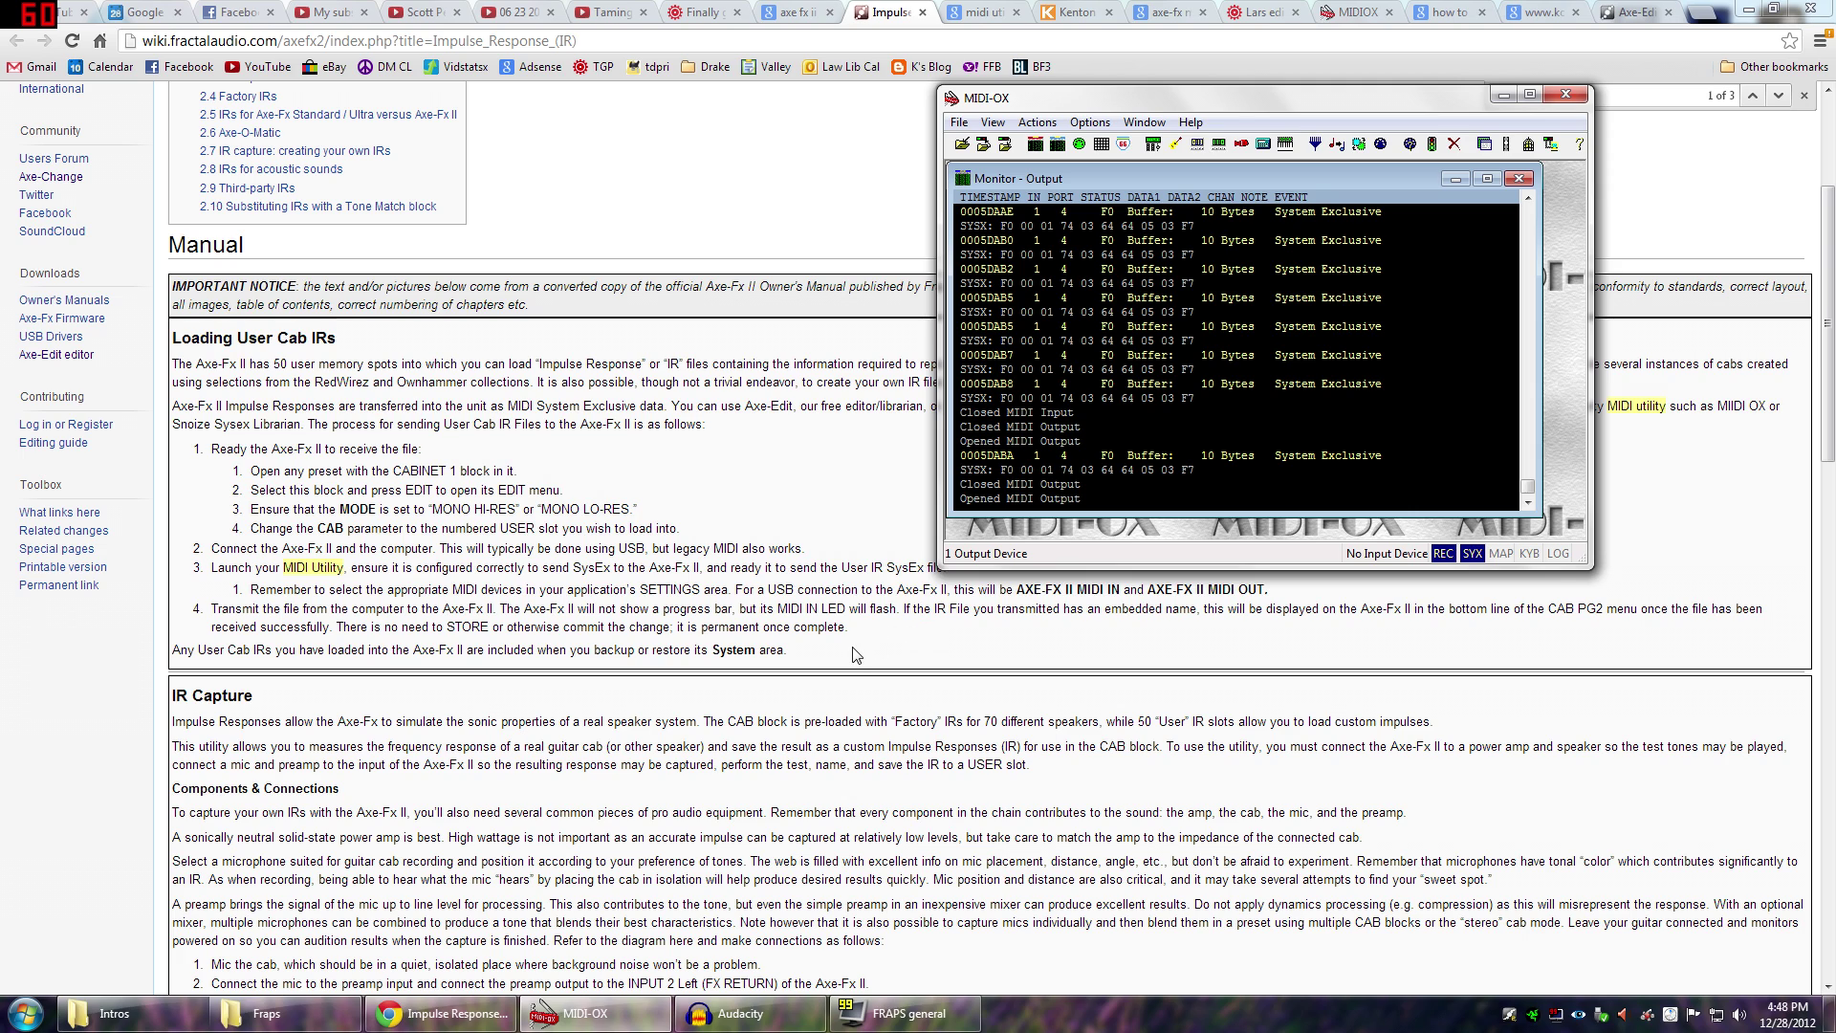
click(725, 505)
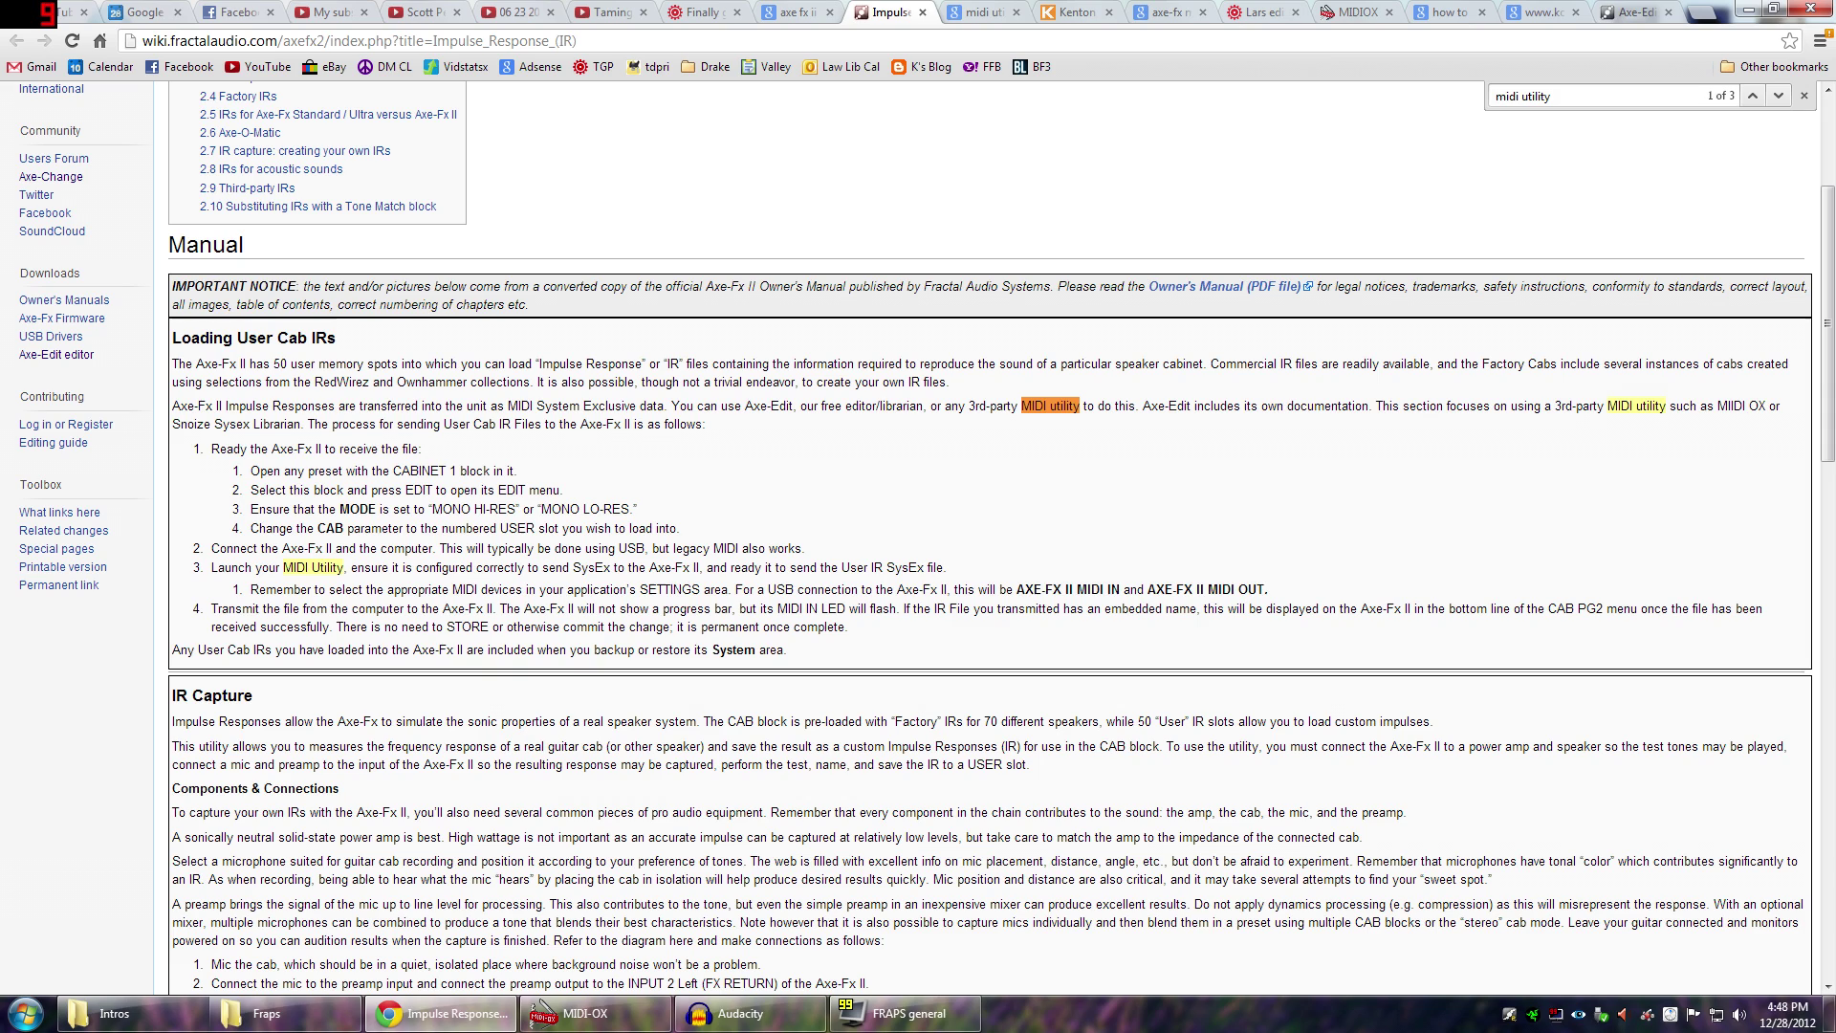
Highlight 'User IR SysEx file', then go to the 'how to send a .syx with midi-ox' results
drag(842, 567, 944, 567)
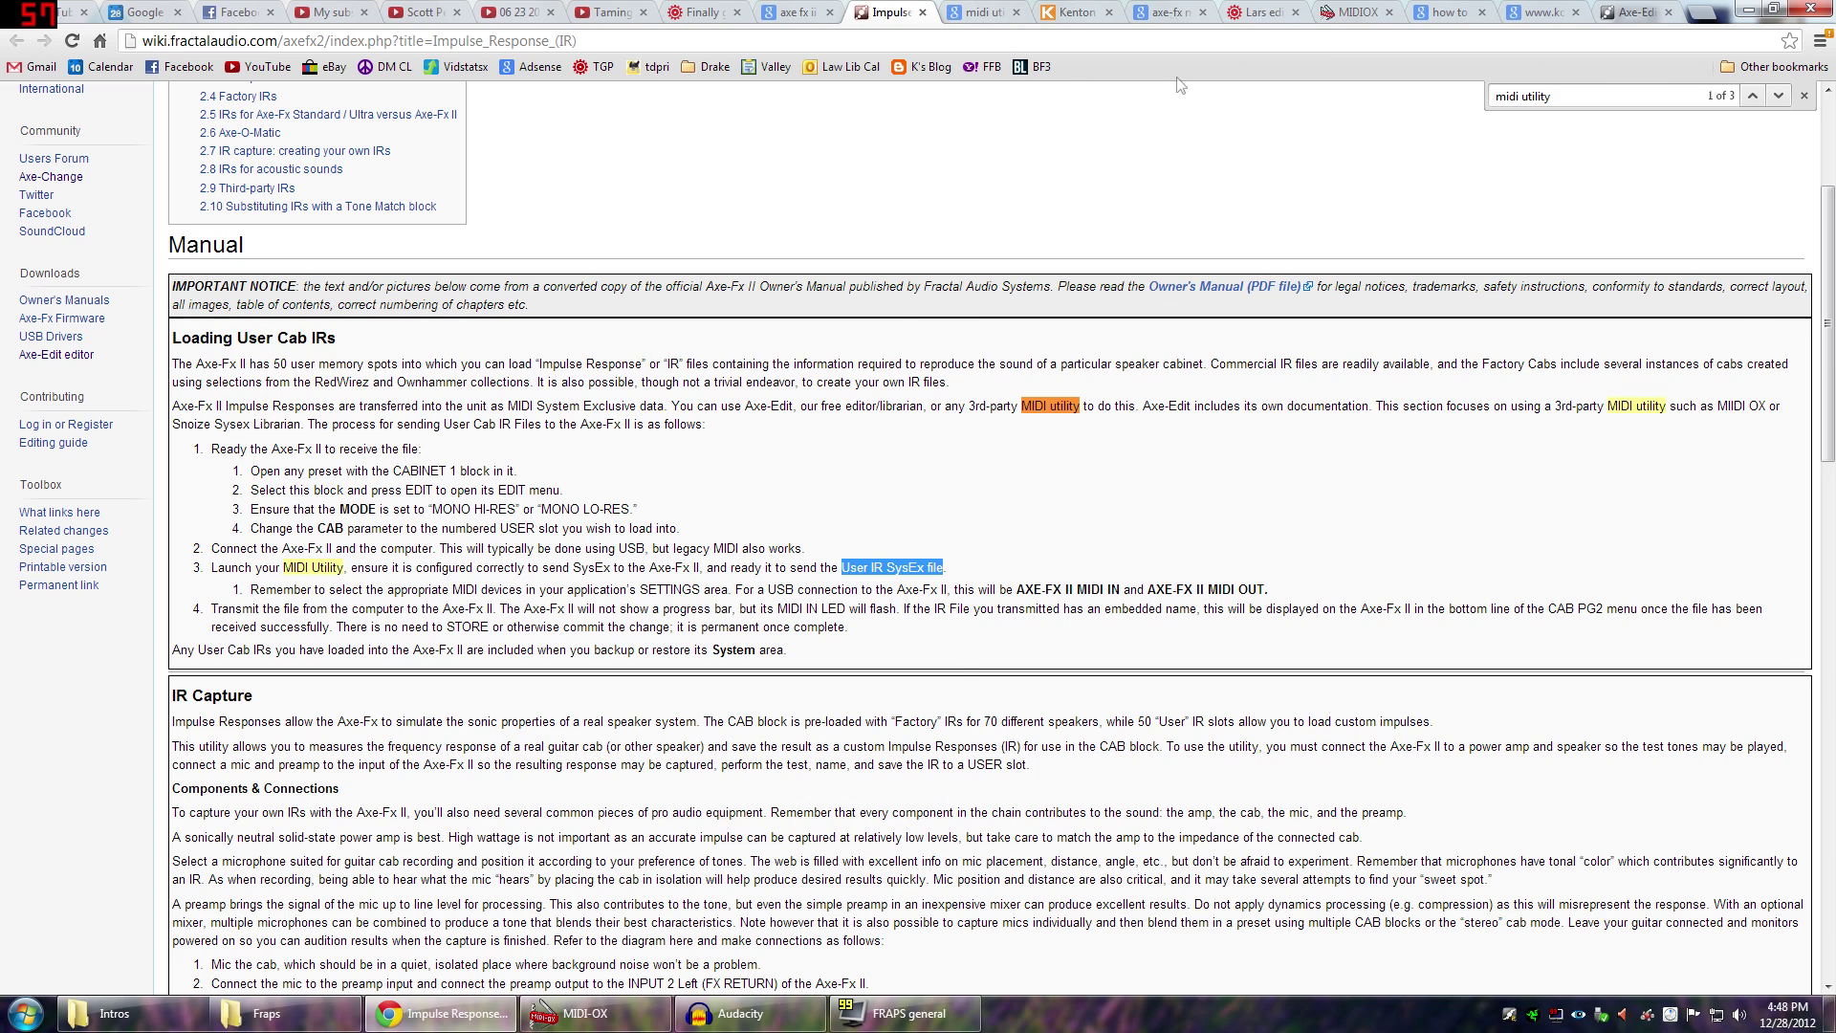
click(1121, 10)
click(1169, 10)
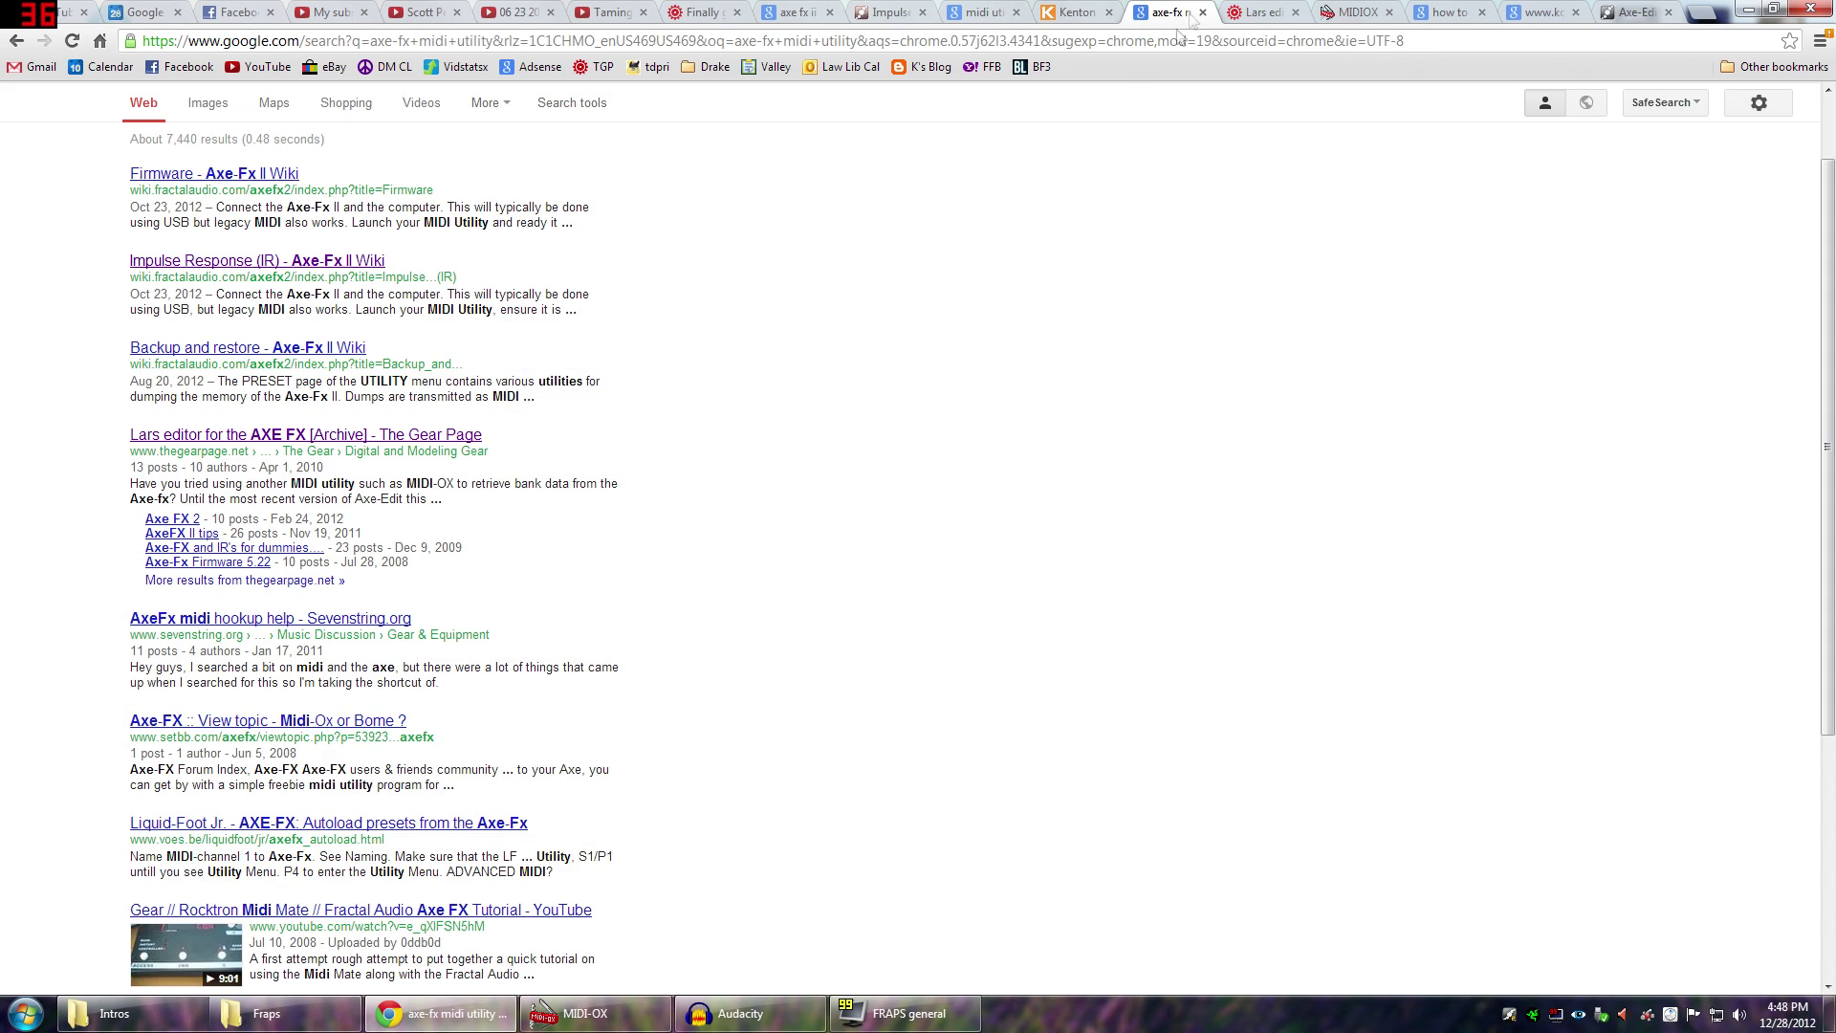
click(1252, 11)
click(1369, 10)
click(1454, 10)
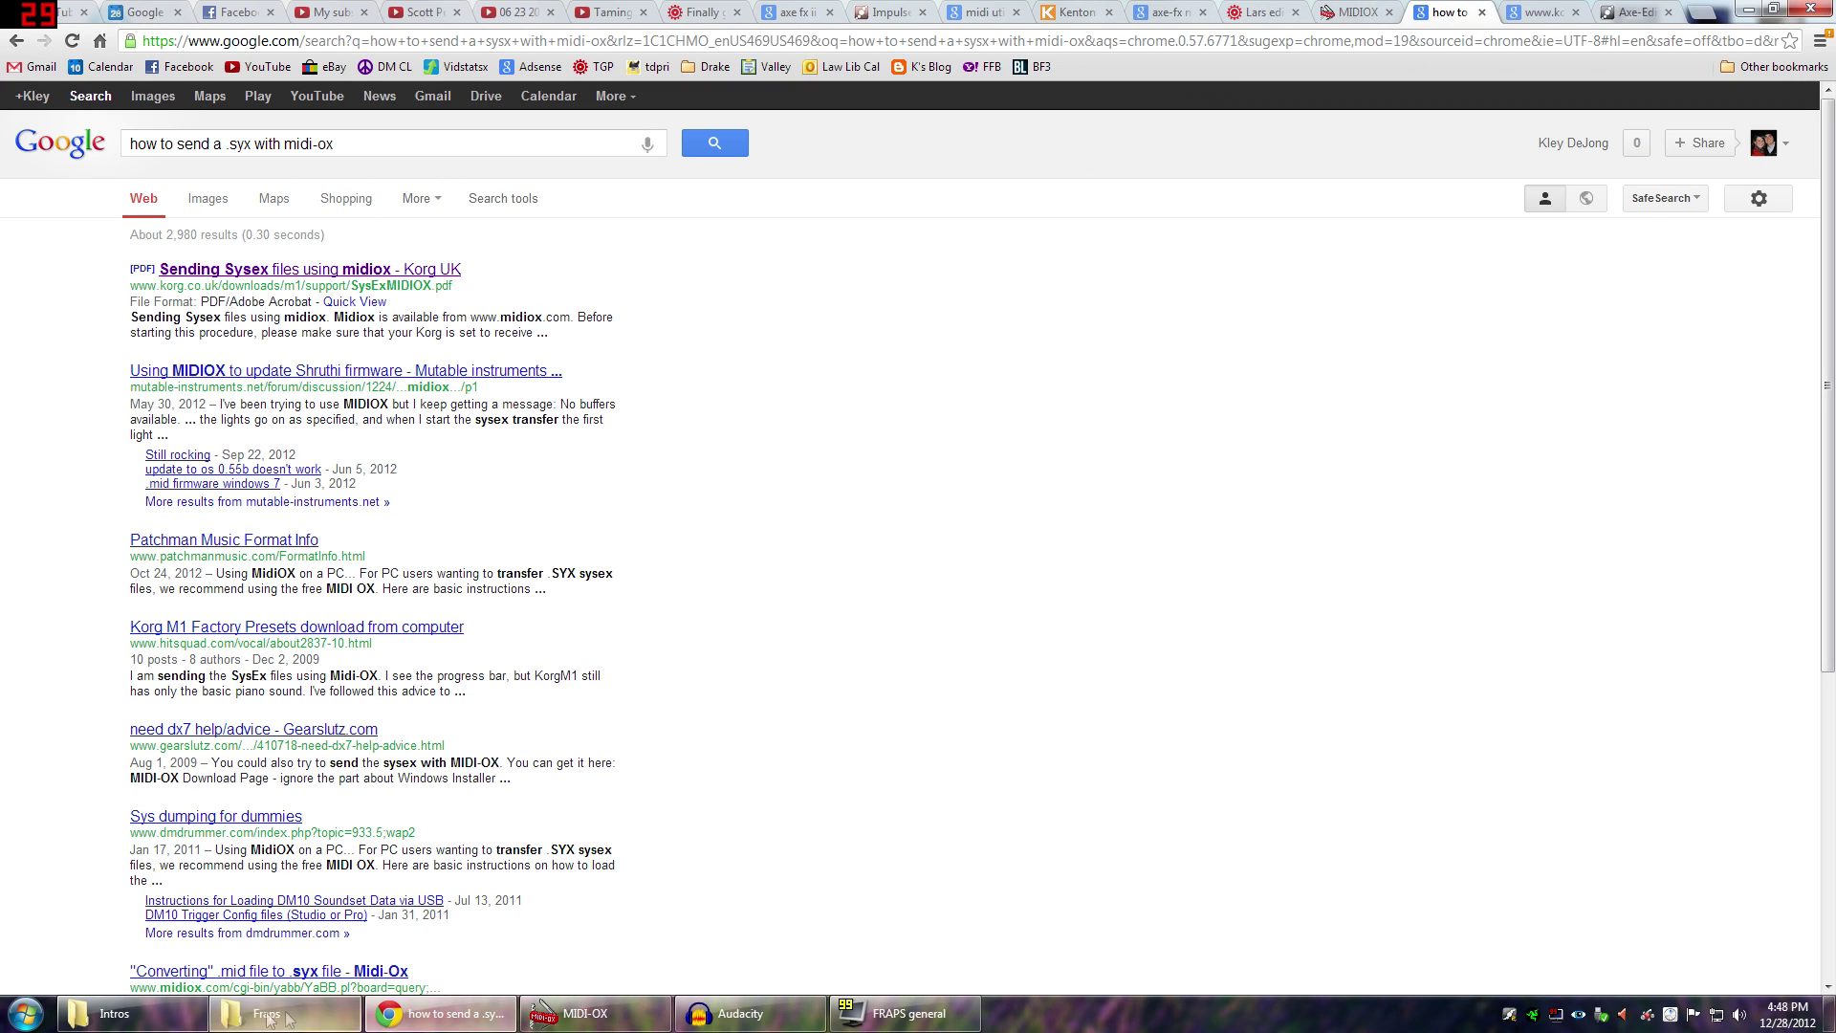
click(26, 1013)
Browse E: > Axe-FX II > OwnHammer-Public-Beta > Axe-Fx-II > SM57 to list the .syx files
click(308, 618)
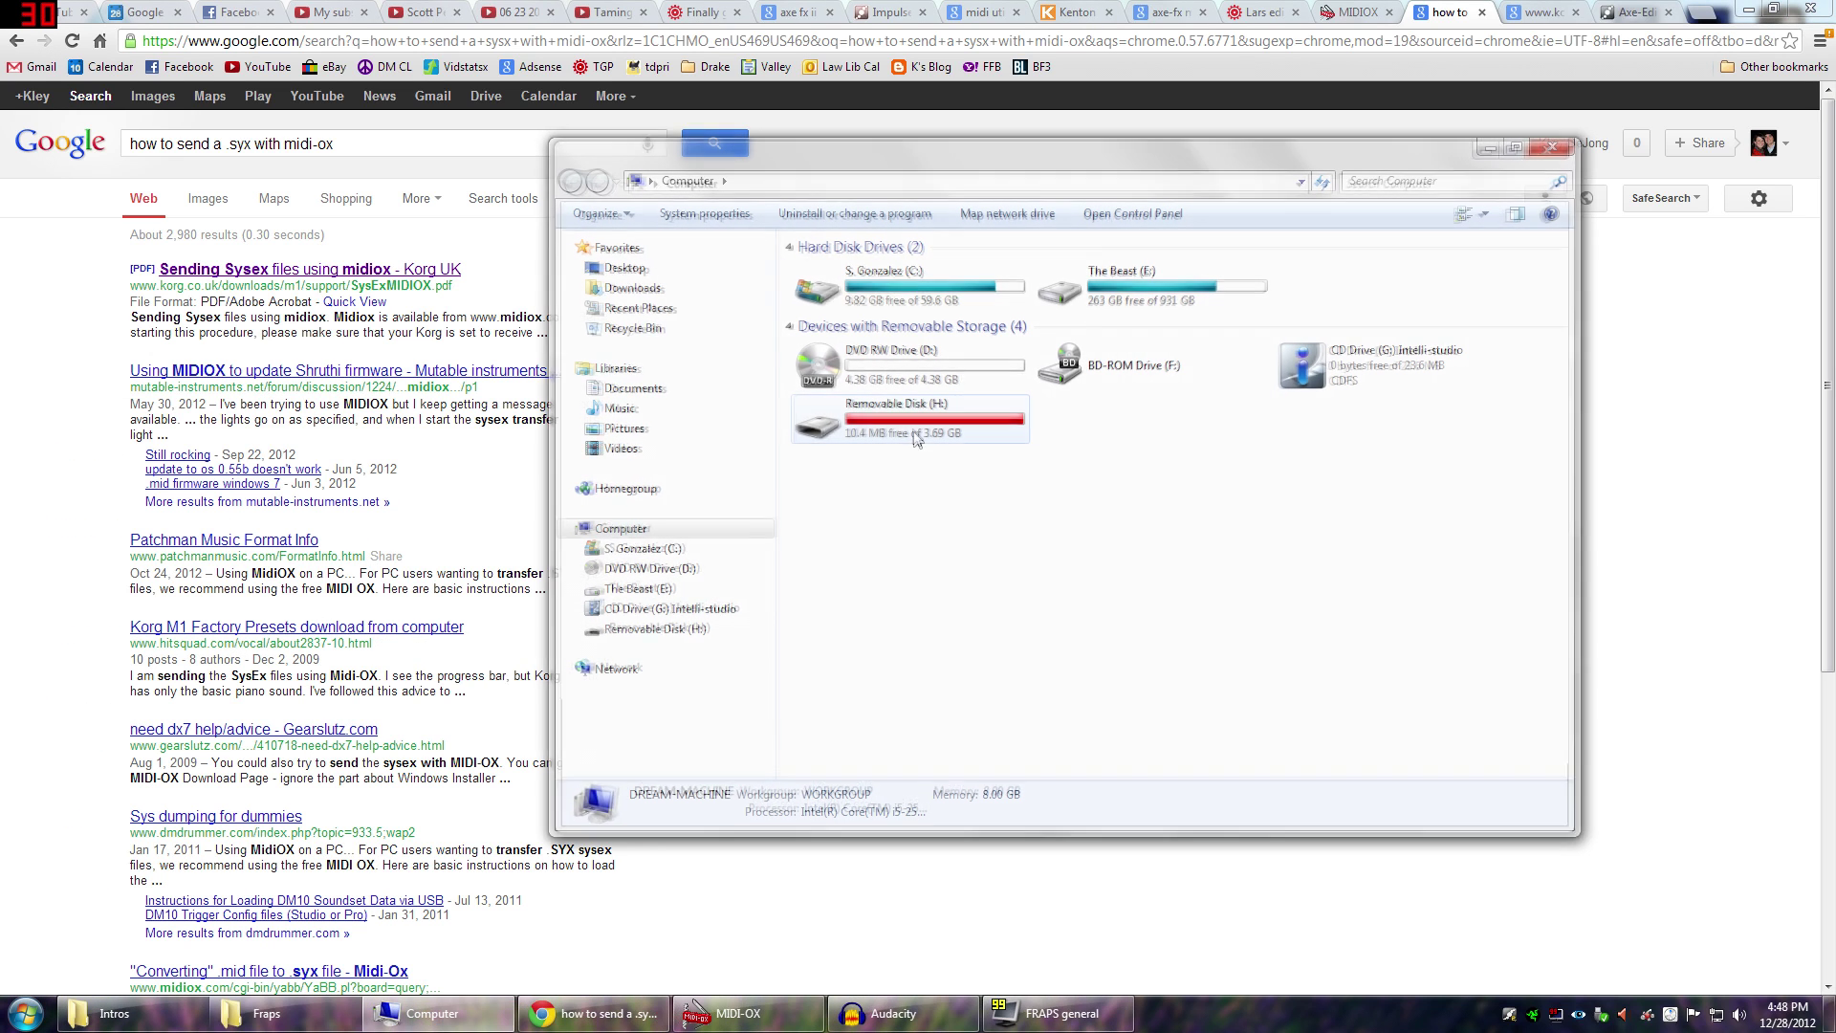
double_click(1083, 304)
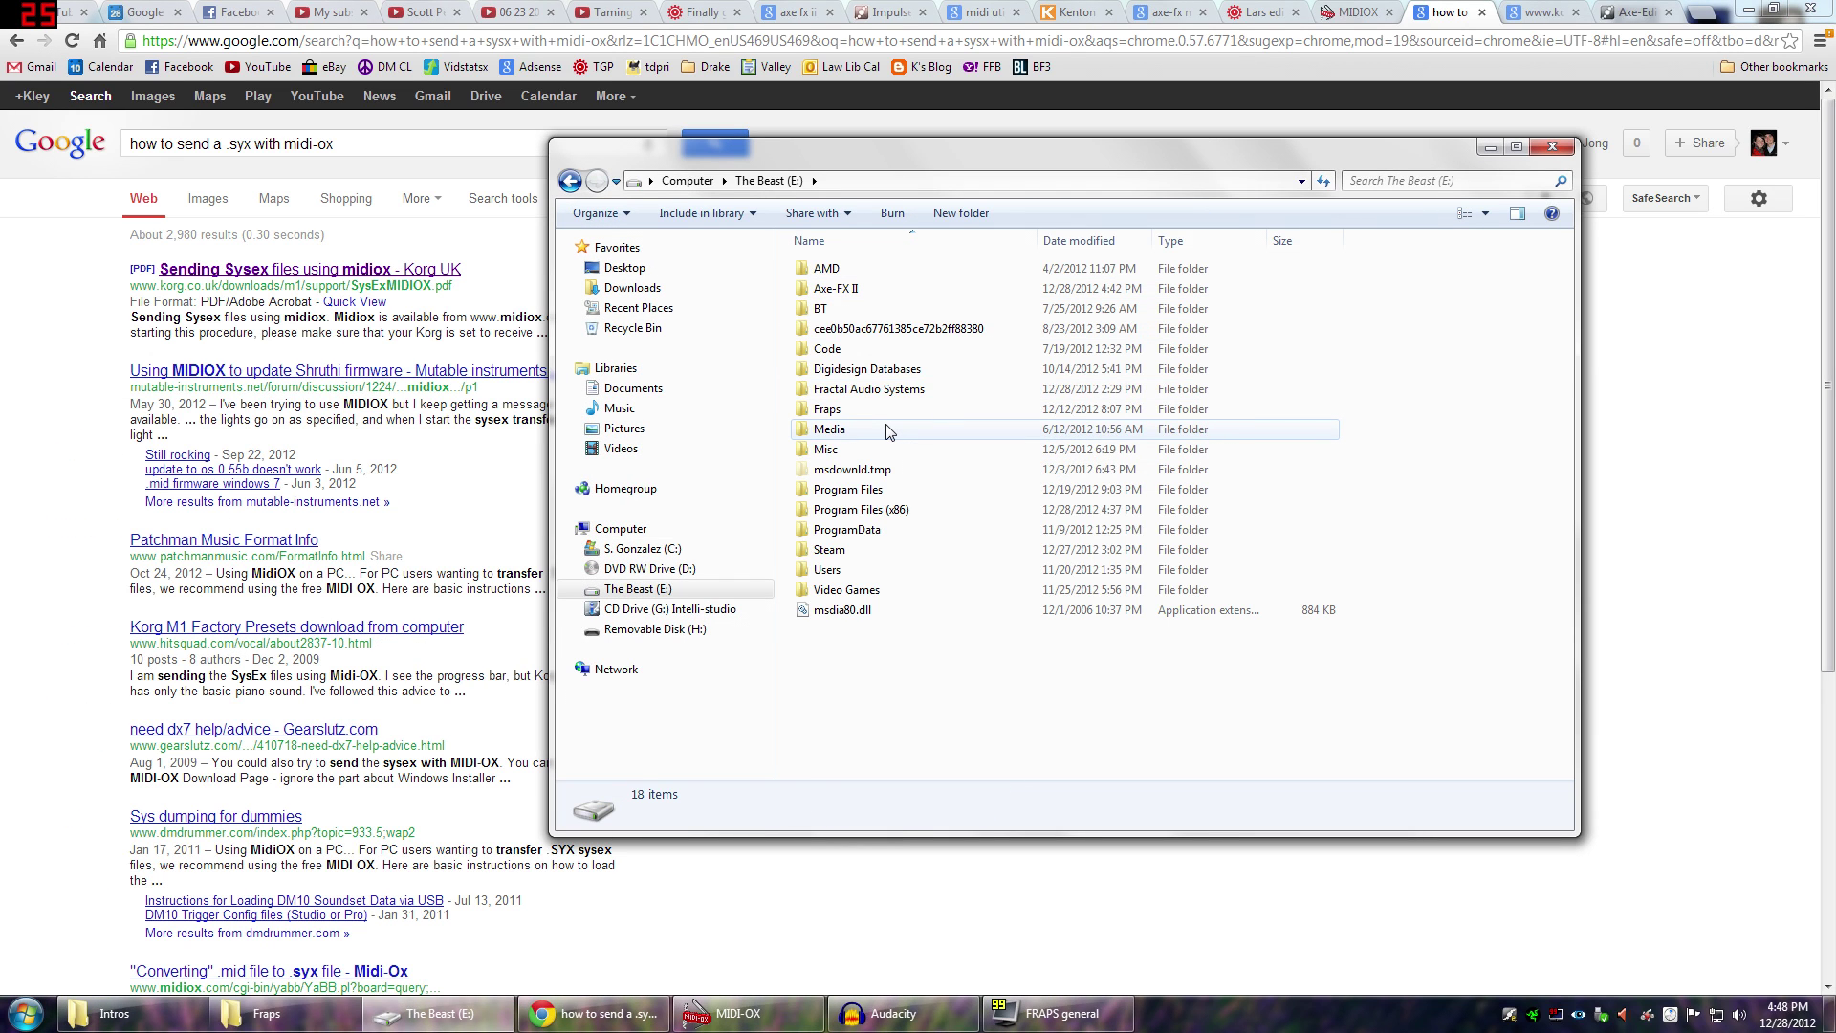
double_click(873, 288)
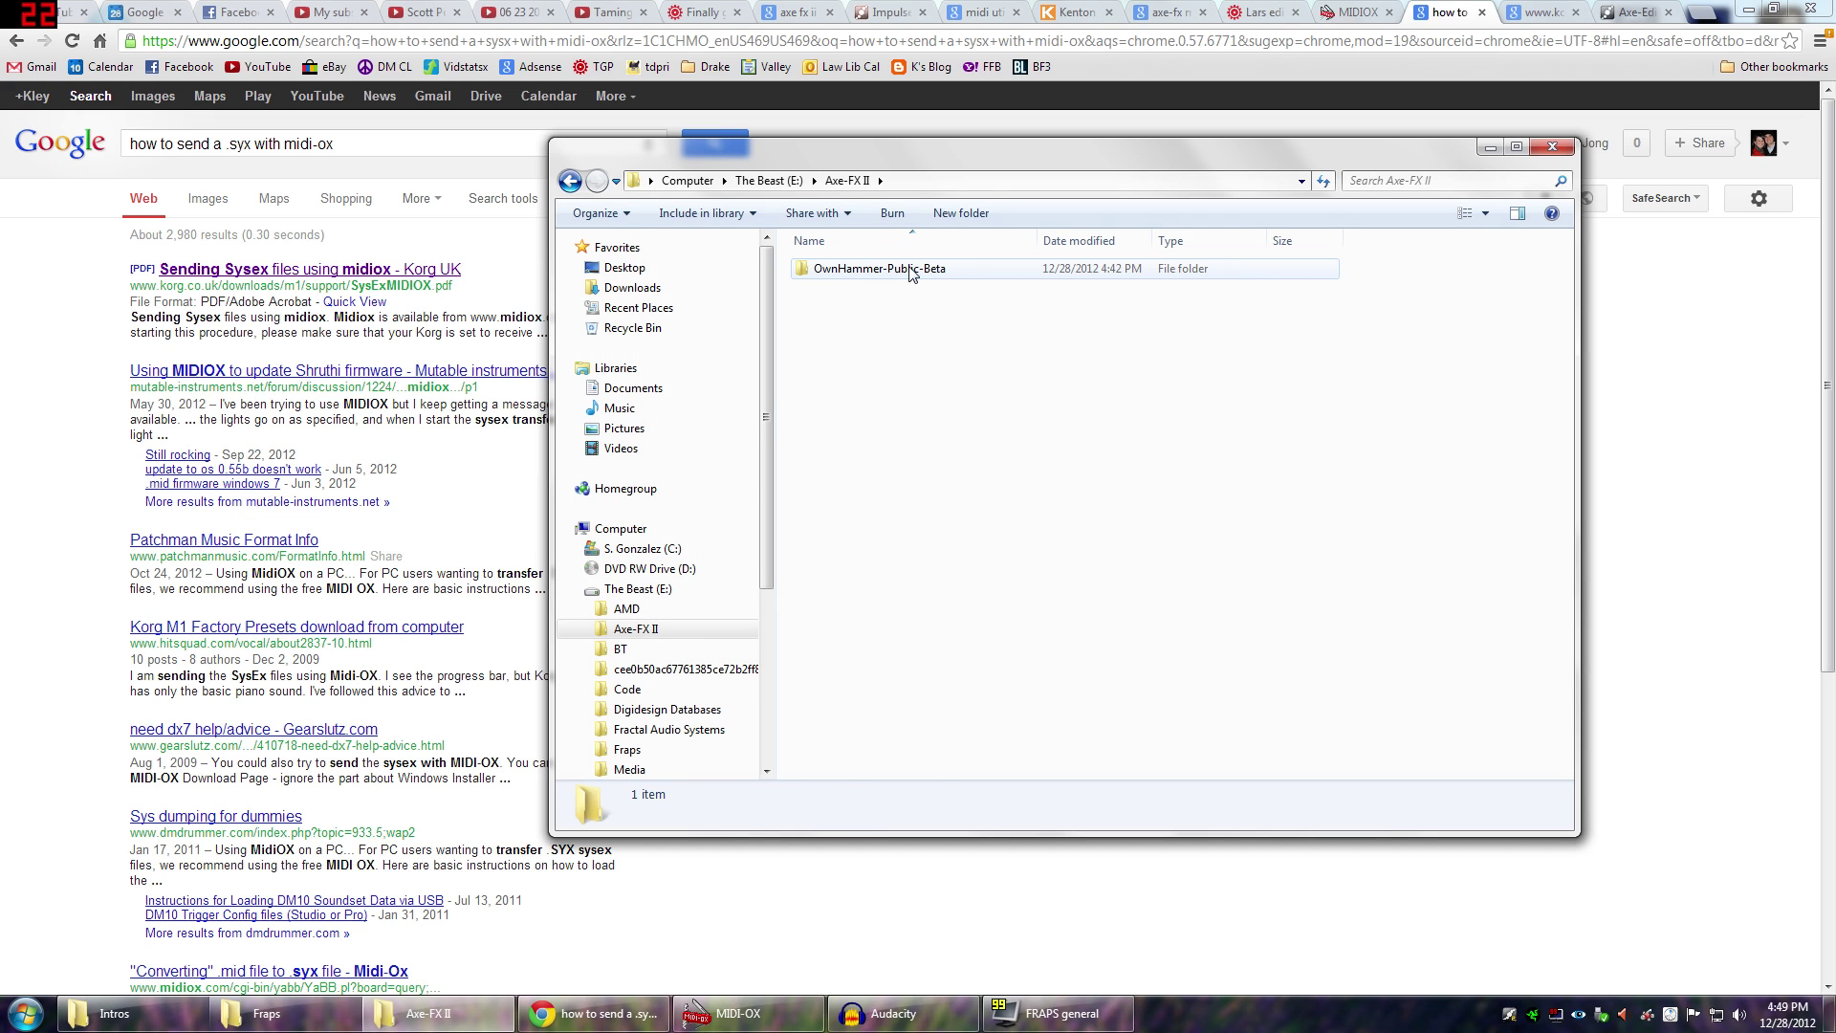
double_click(911, 274)
double_click(875, 288)
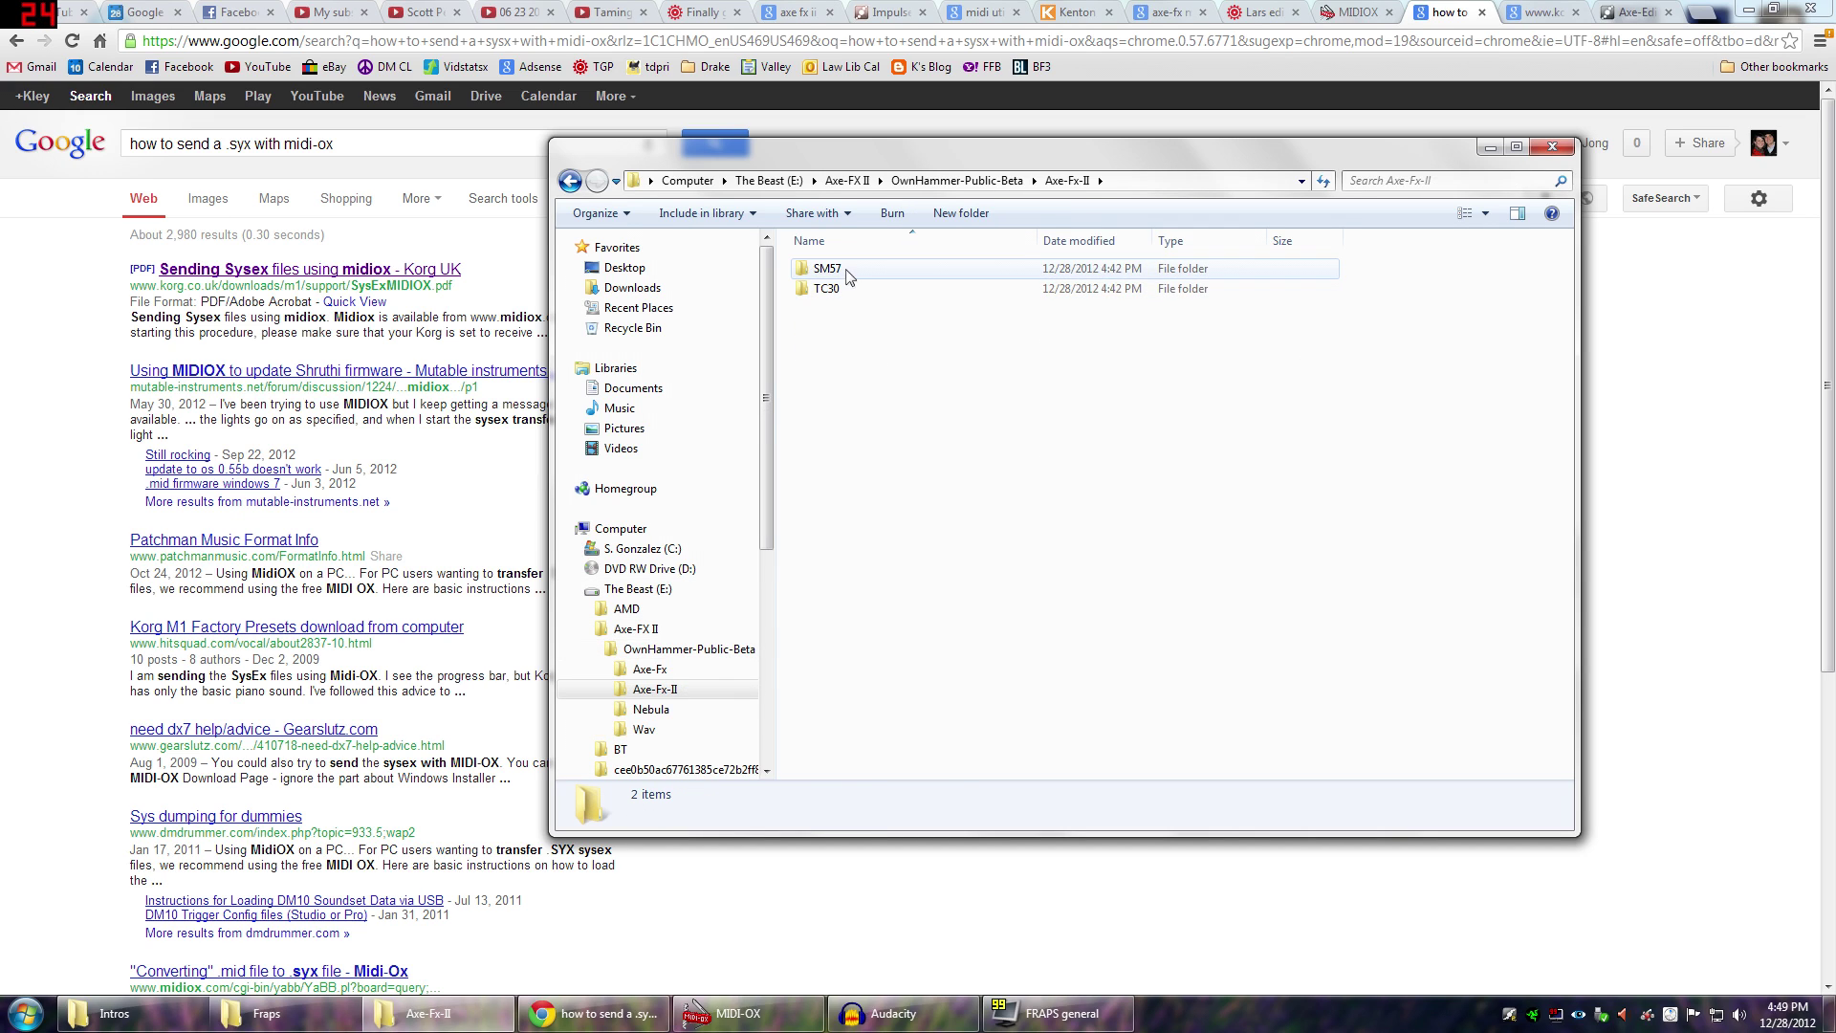
double_click(846, 271)
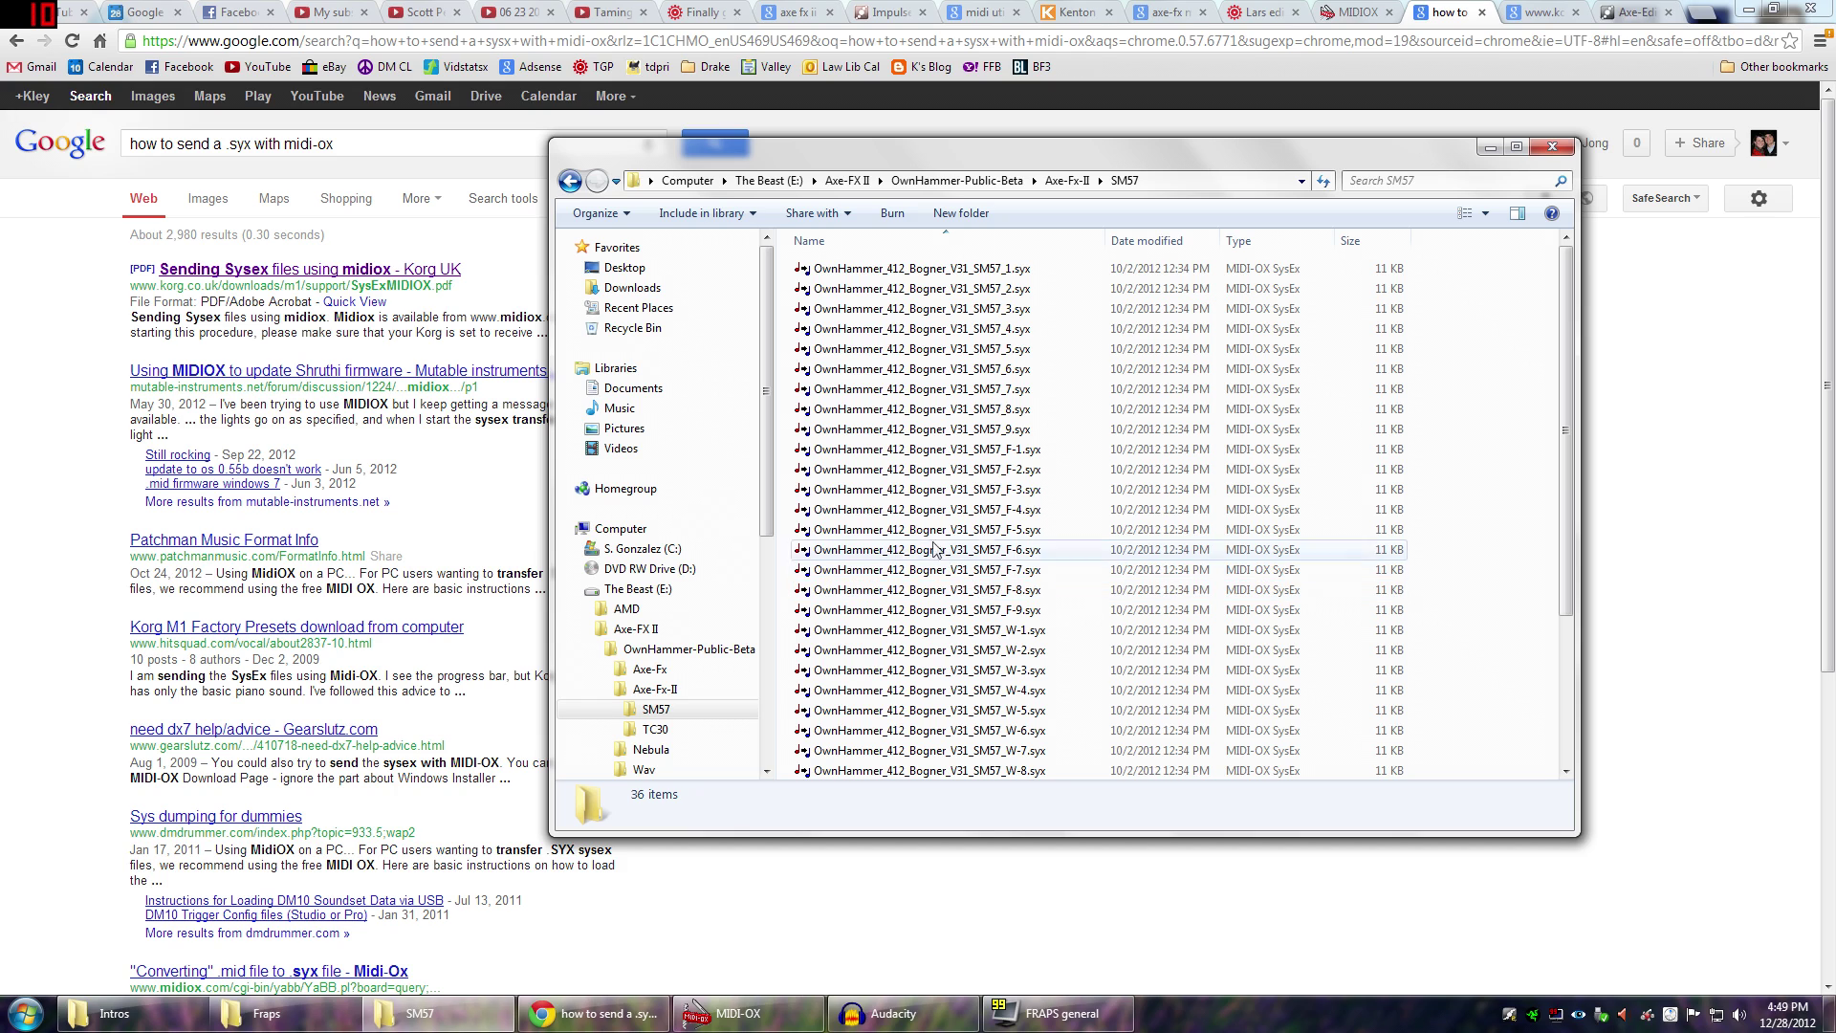
click(1541, 11)
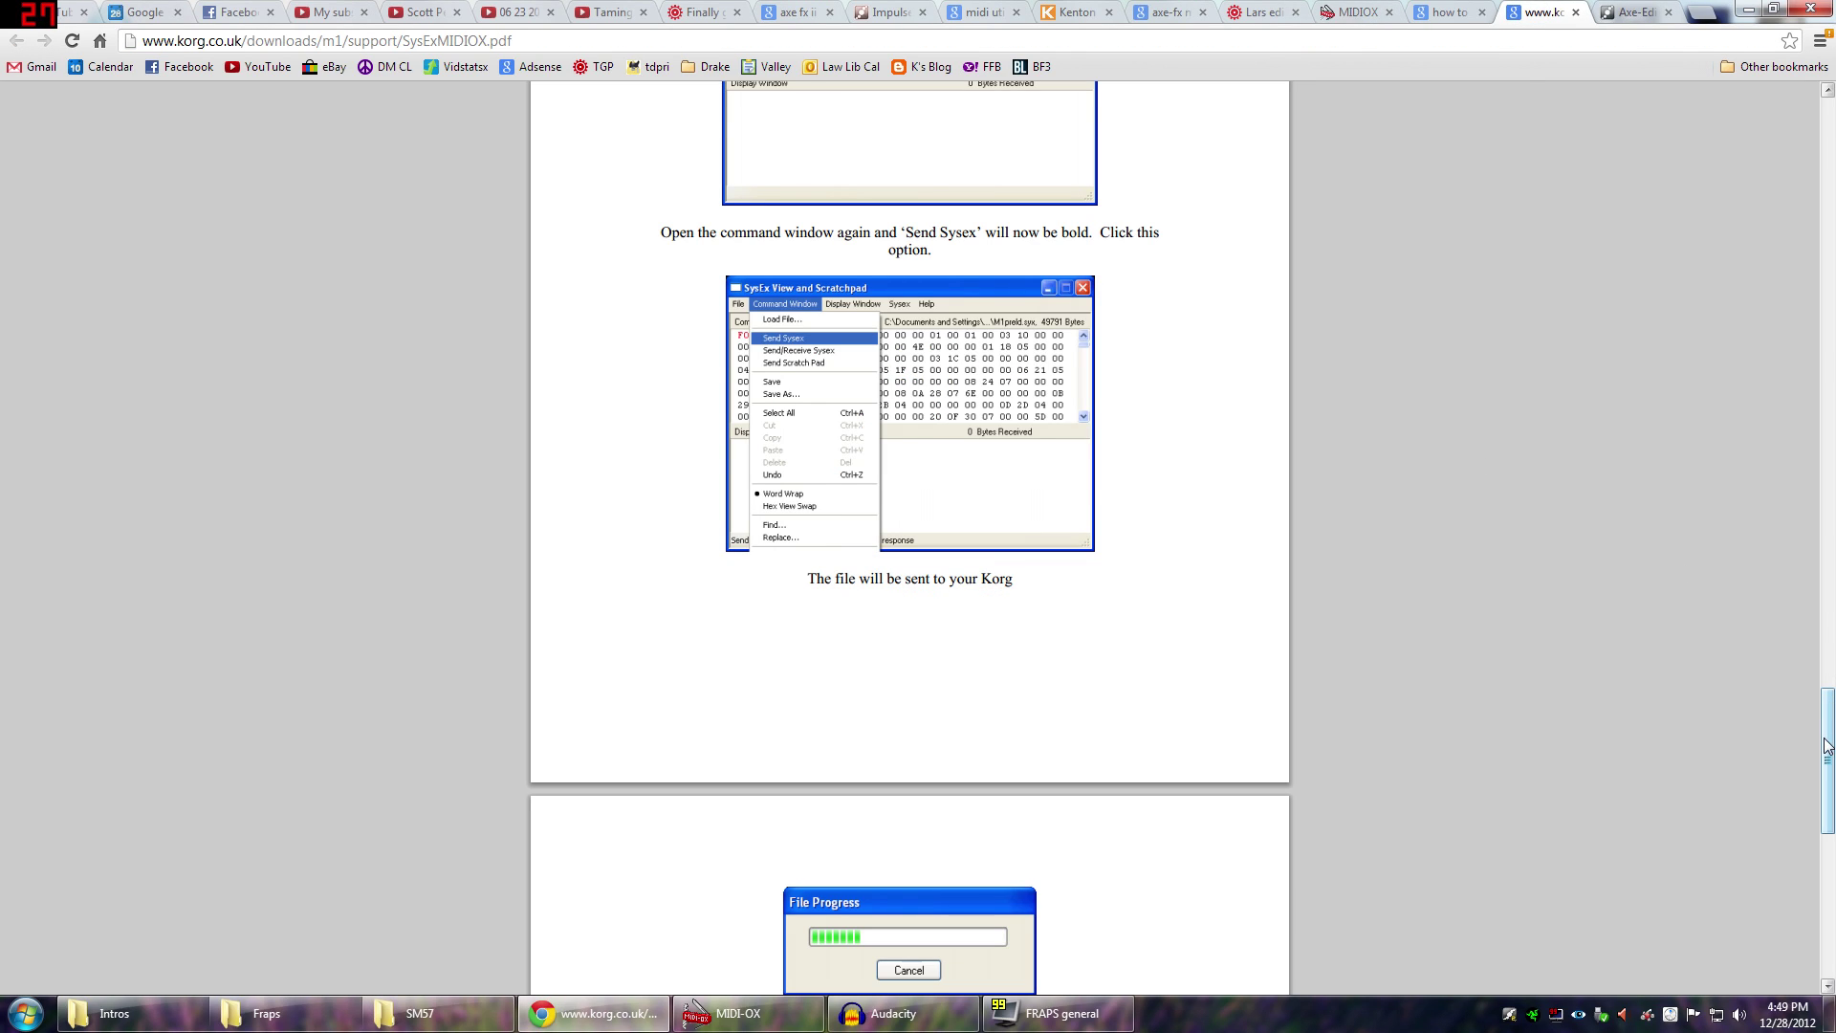
Scroll the Korg Sending Sysex PDF to the step for loading the file via View > SysEx
drag(1828, 738, 1793, 145)
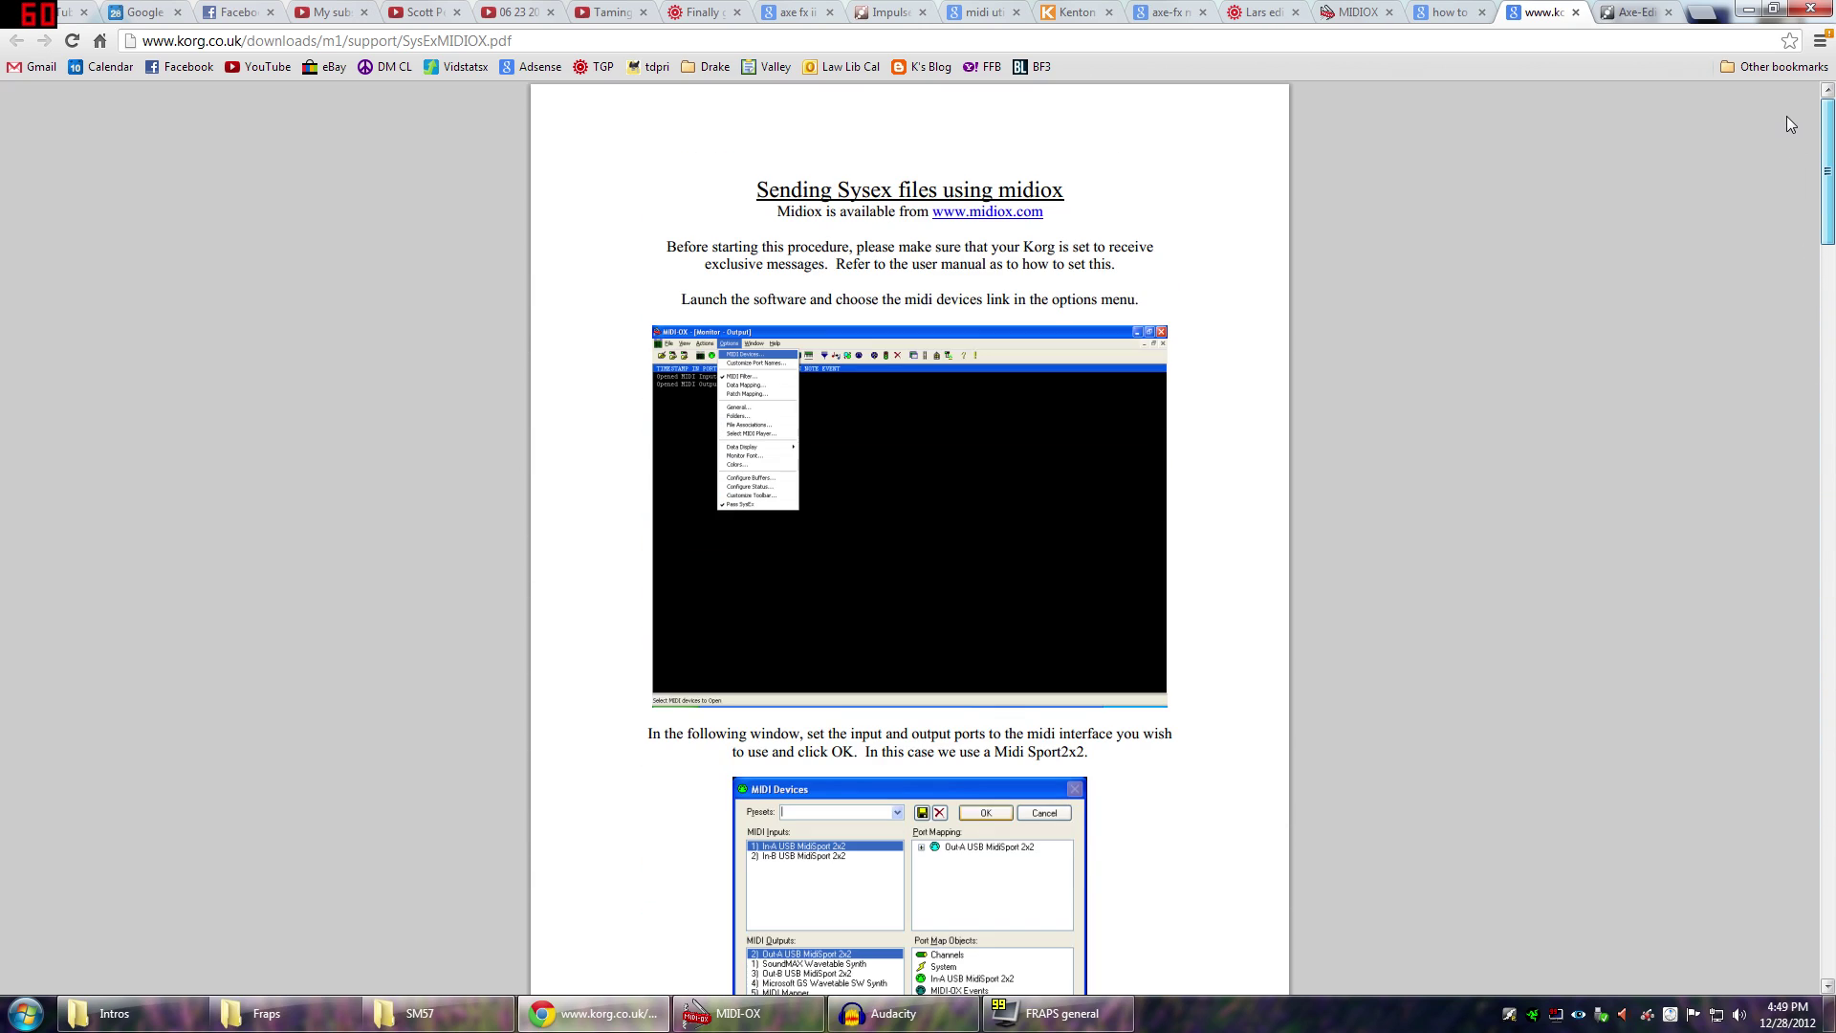
scroll(1788, 134, down, 4)
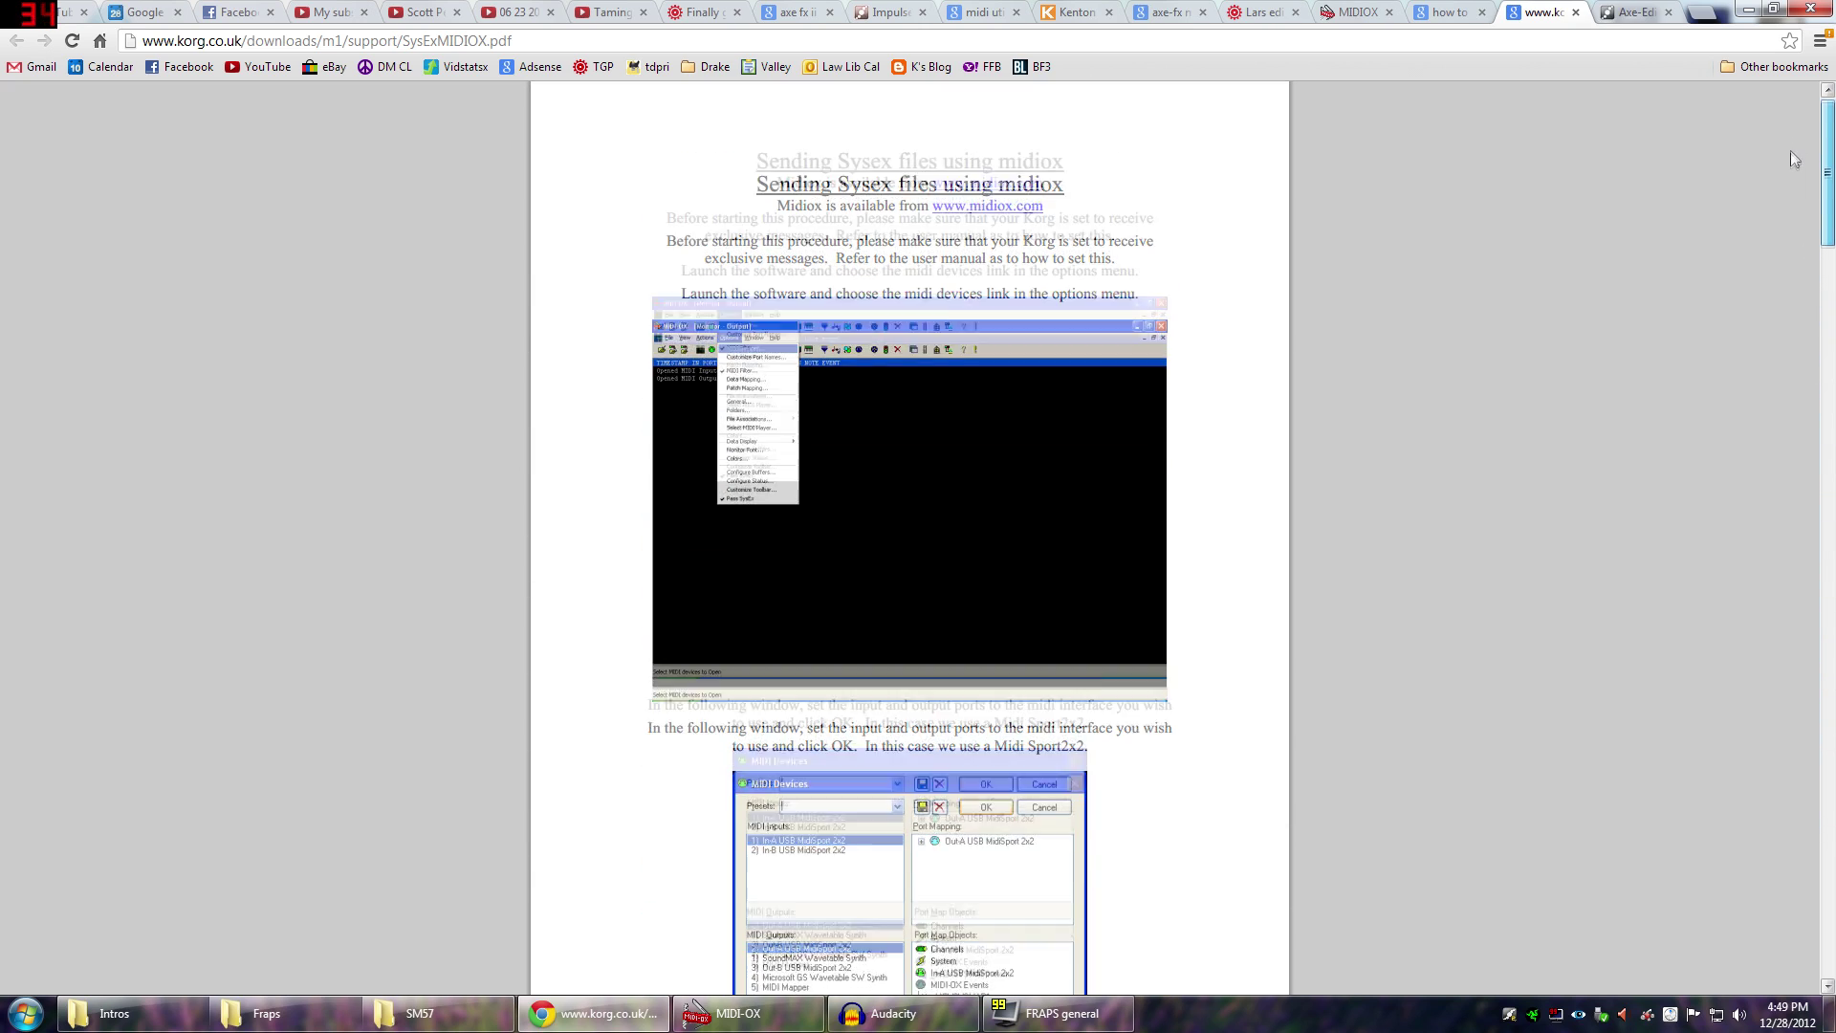
scroll(1802, 222, down, 3)
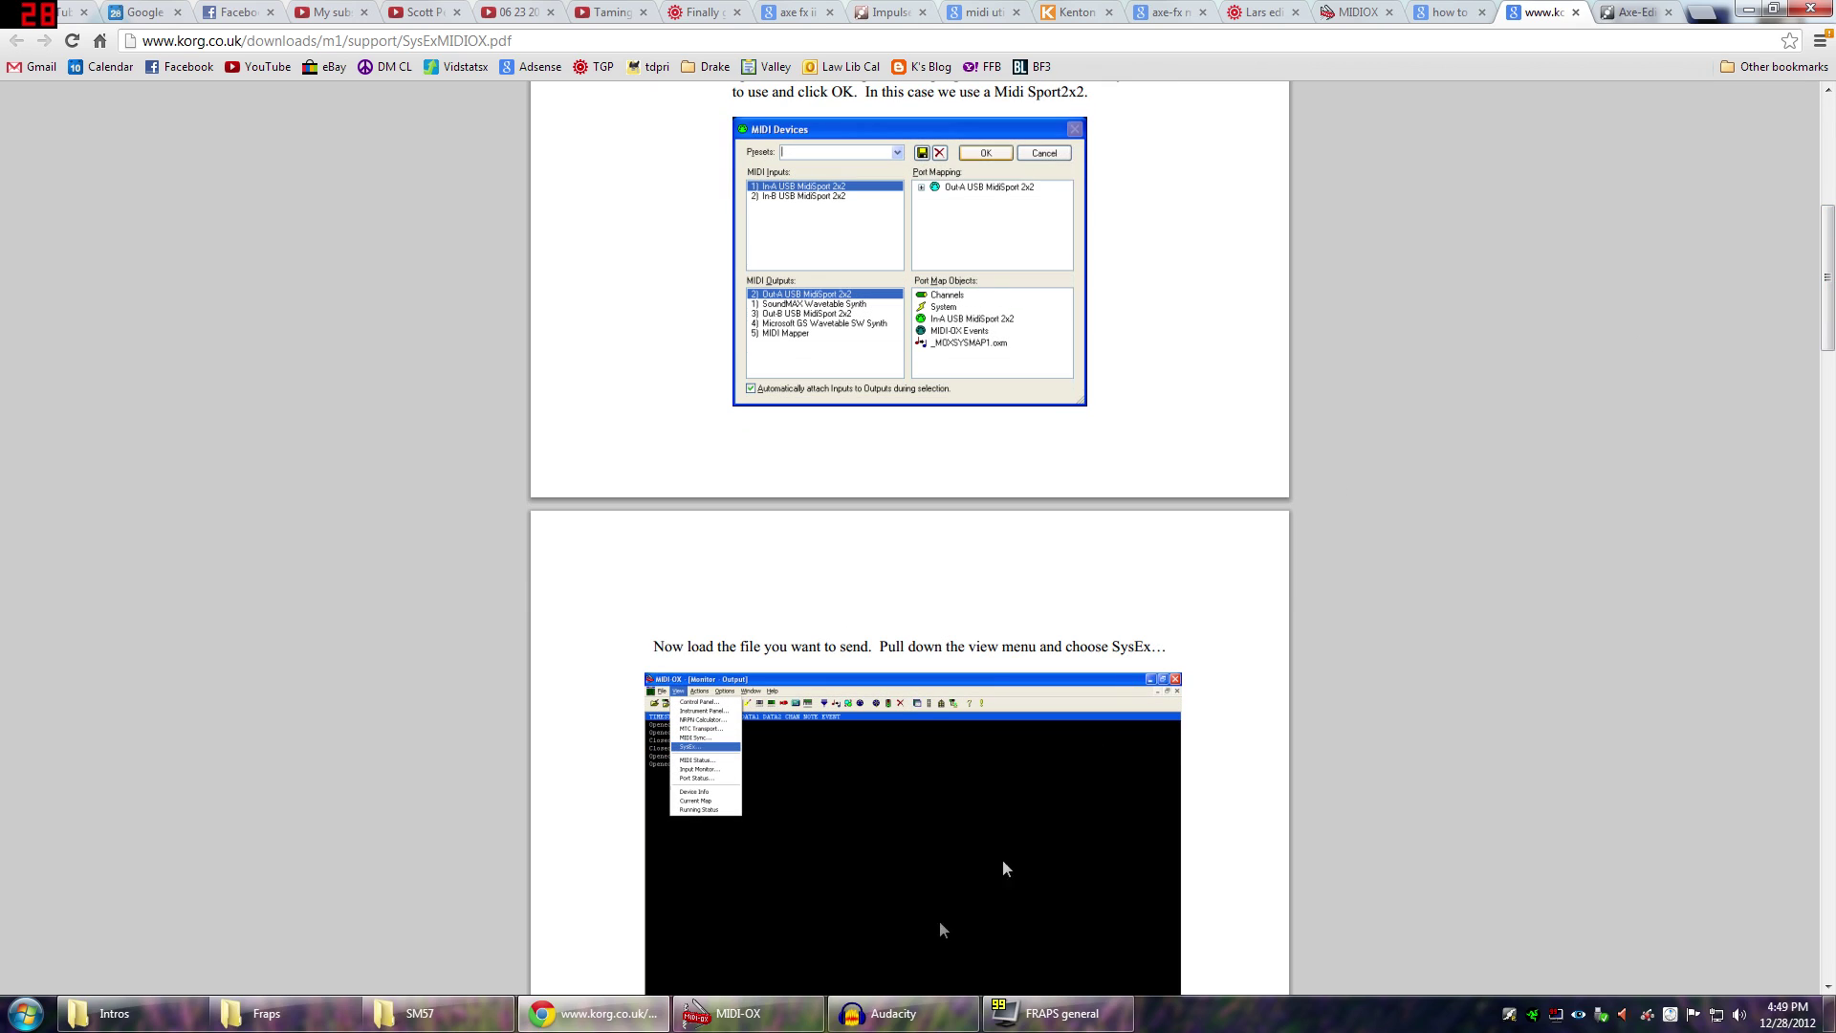
Open MIDI-OX's SysEx View and Scratchpad window from the View menu
click(746, 1014)
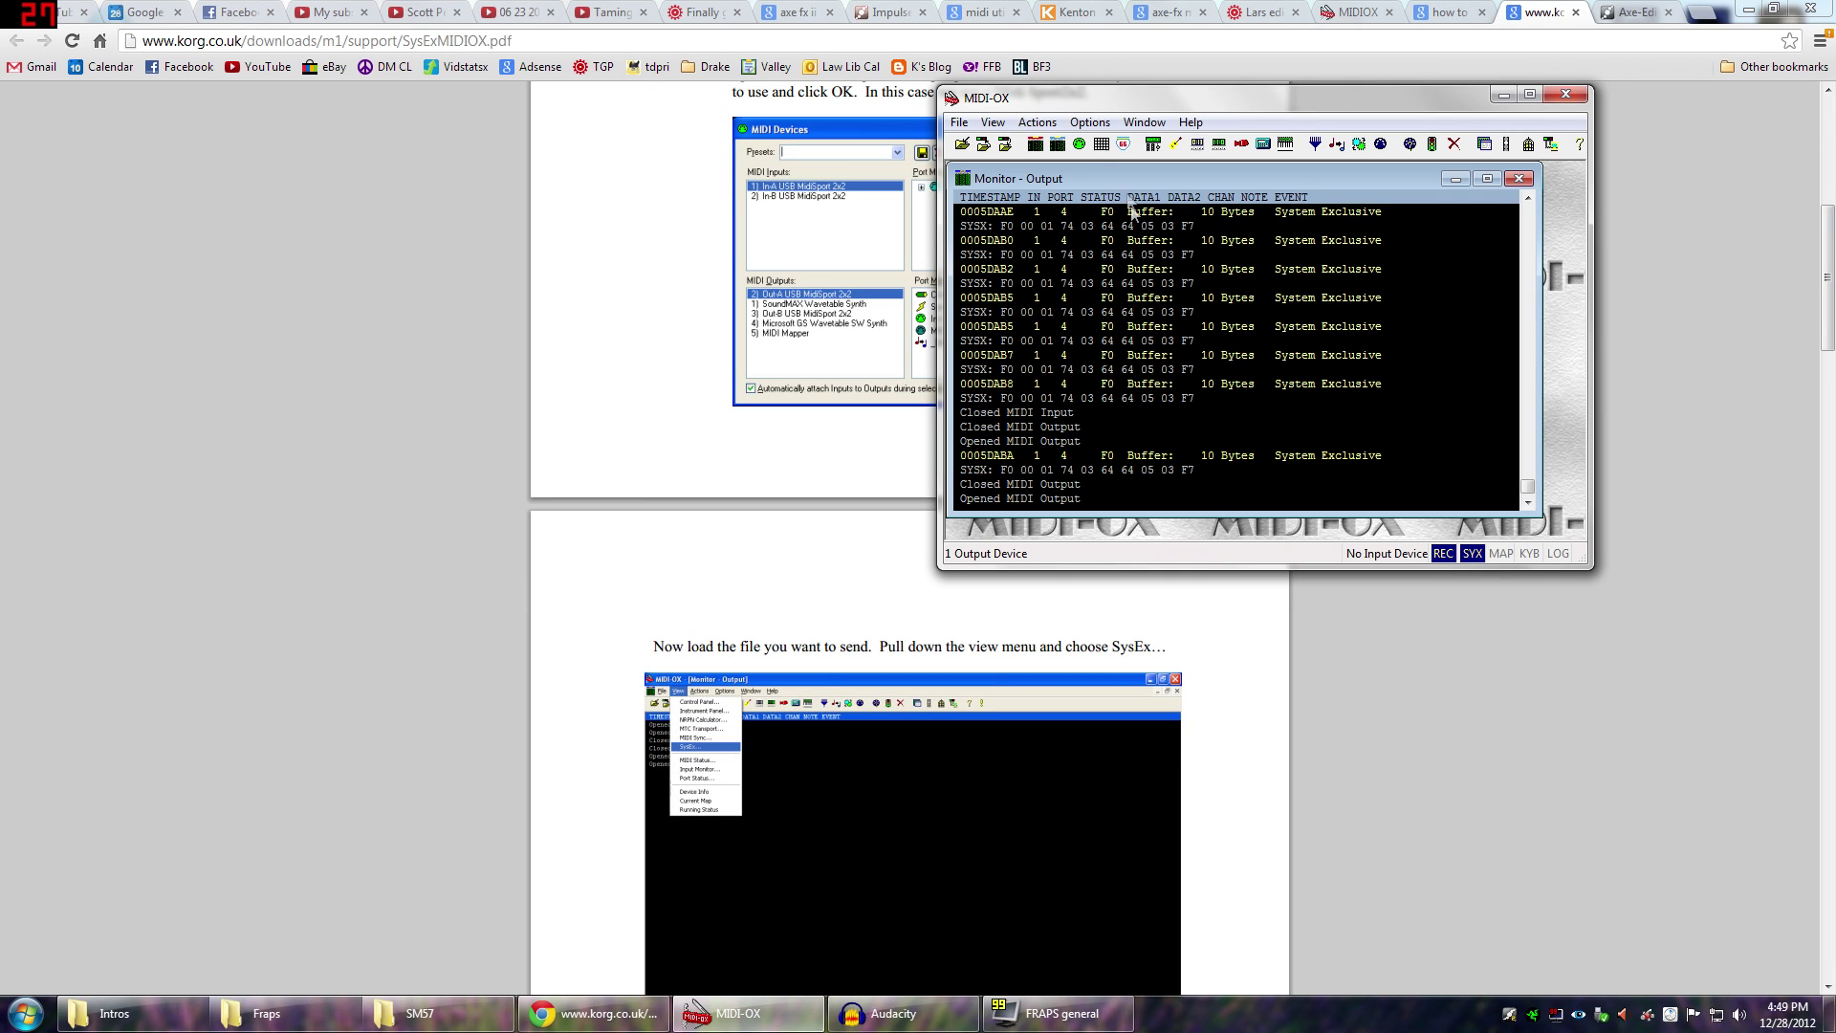
click(1086, 125)
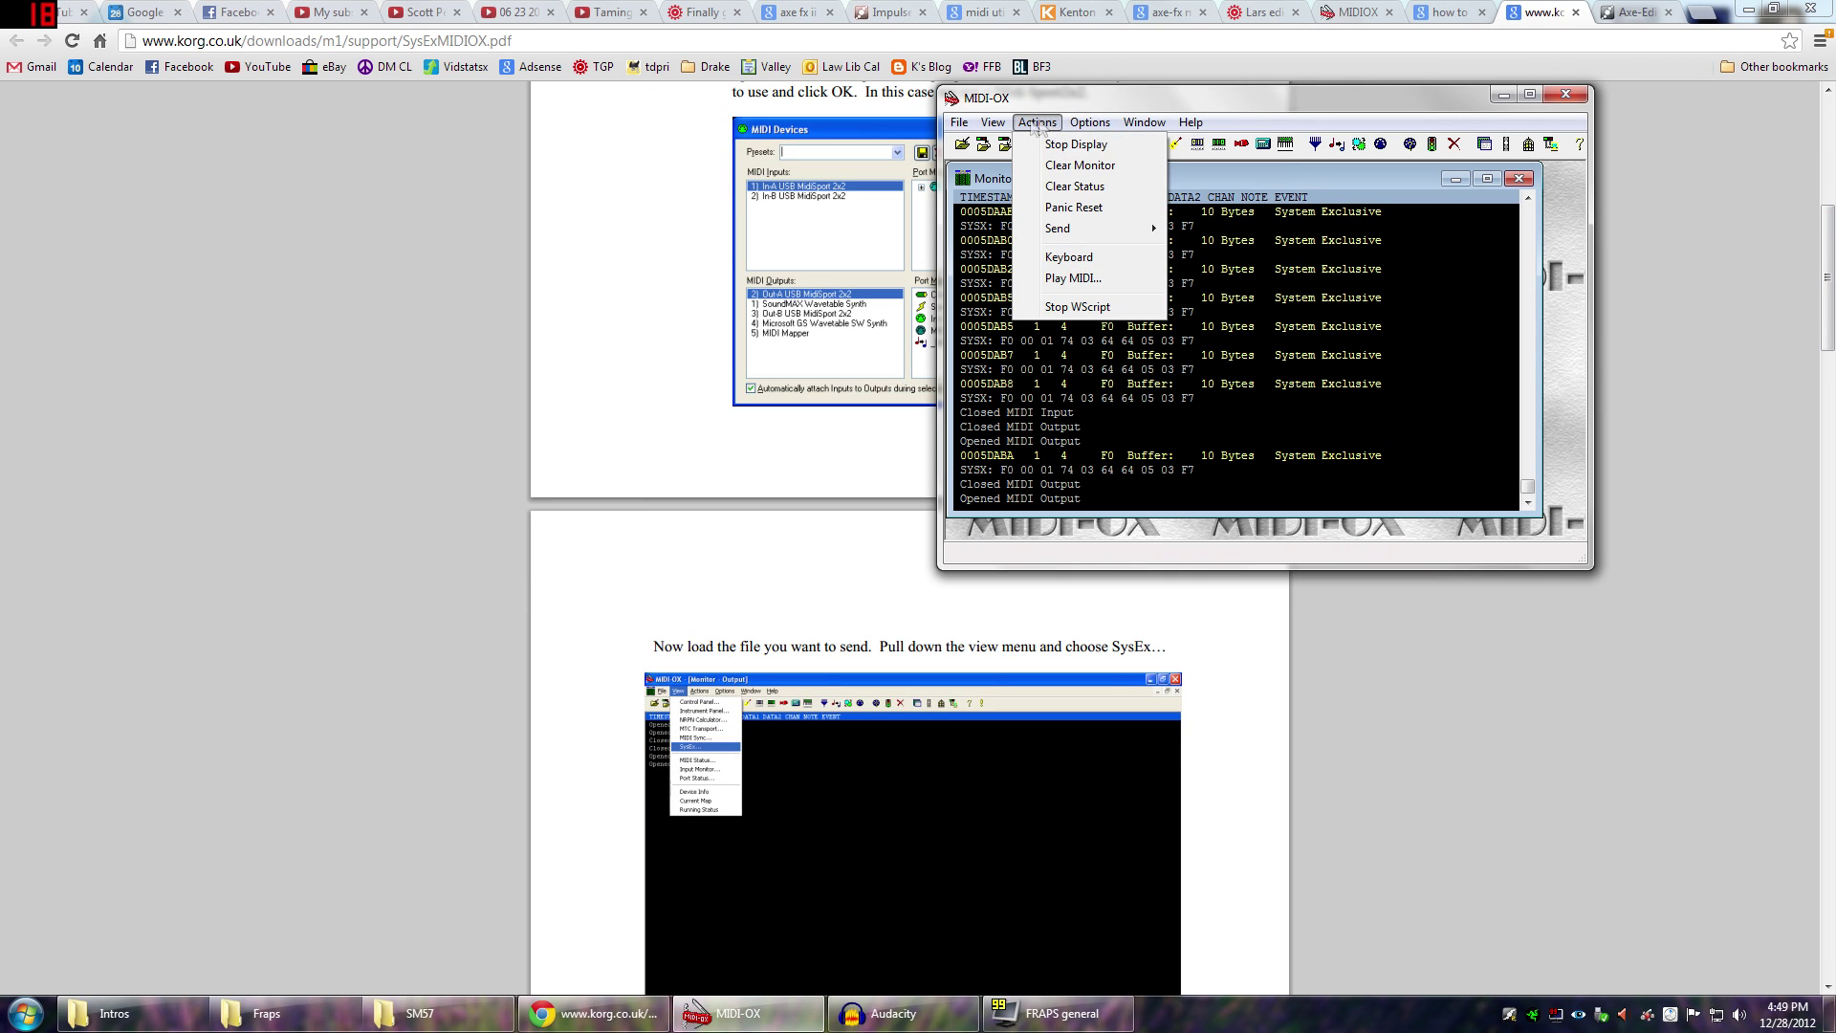
mouse_move(994, 125)
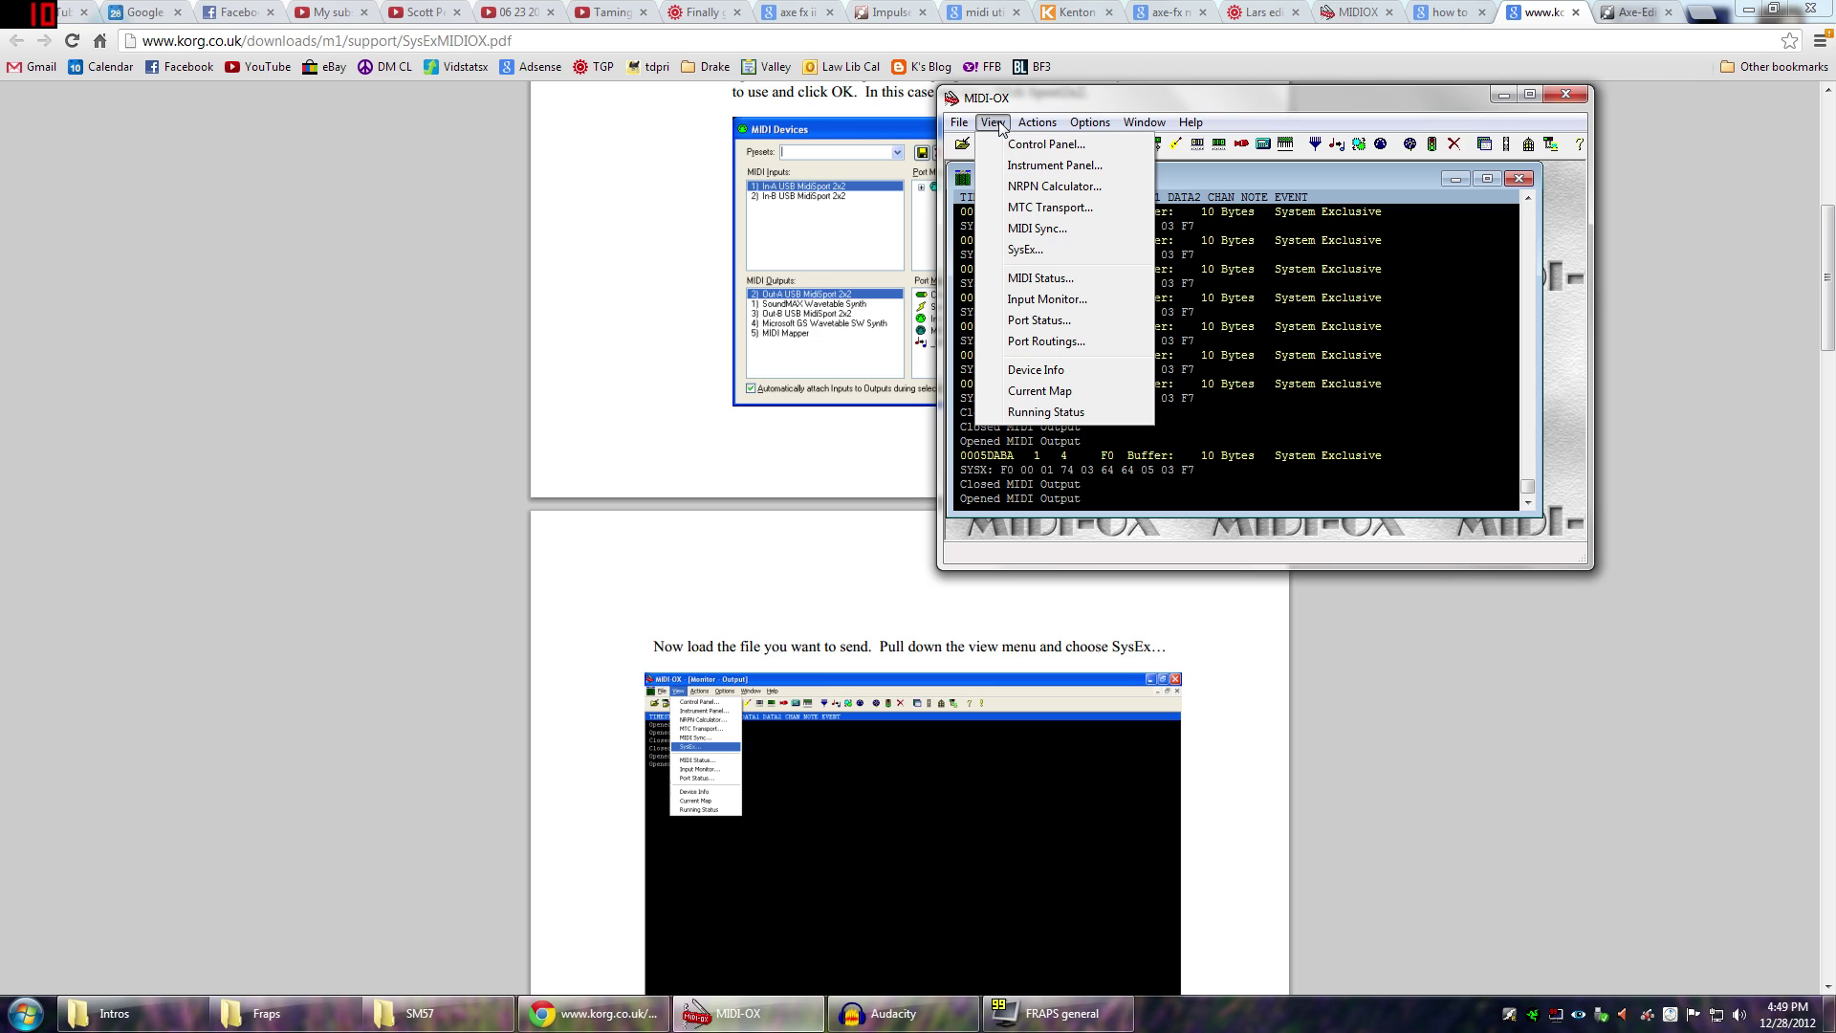
click(1031, 251)
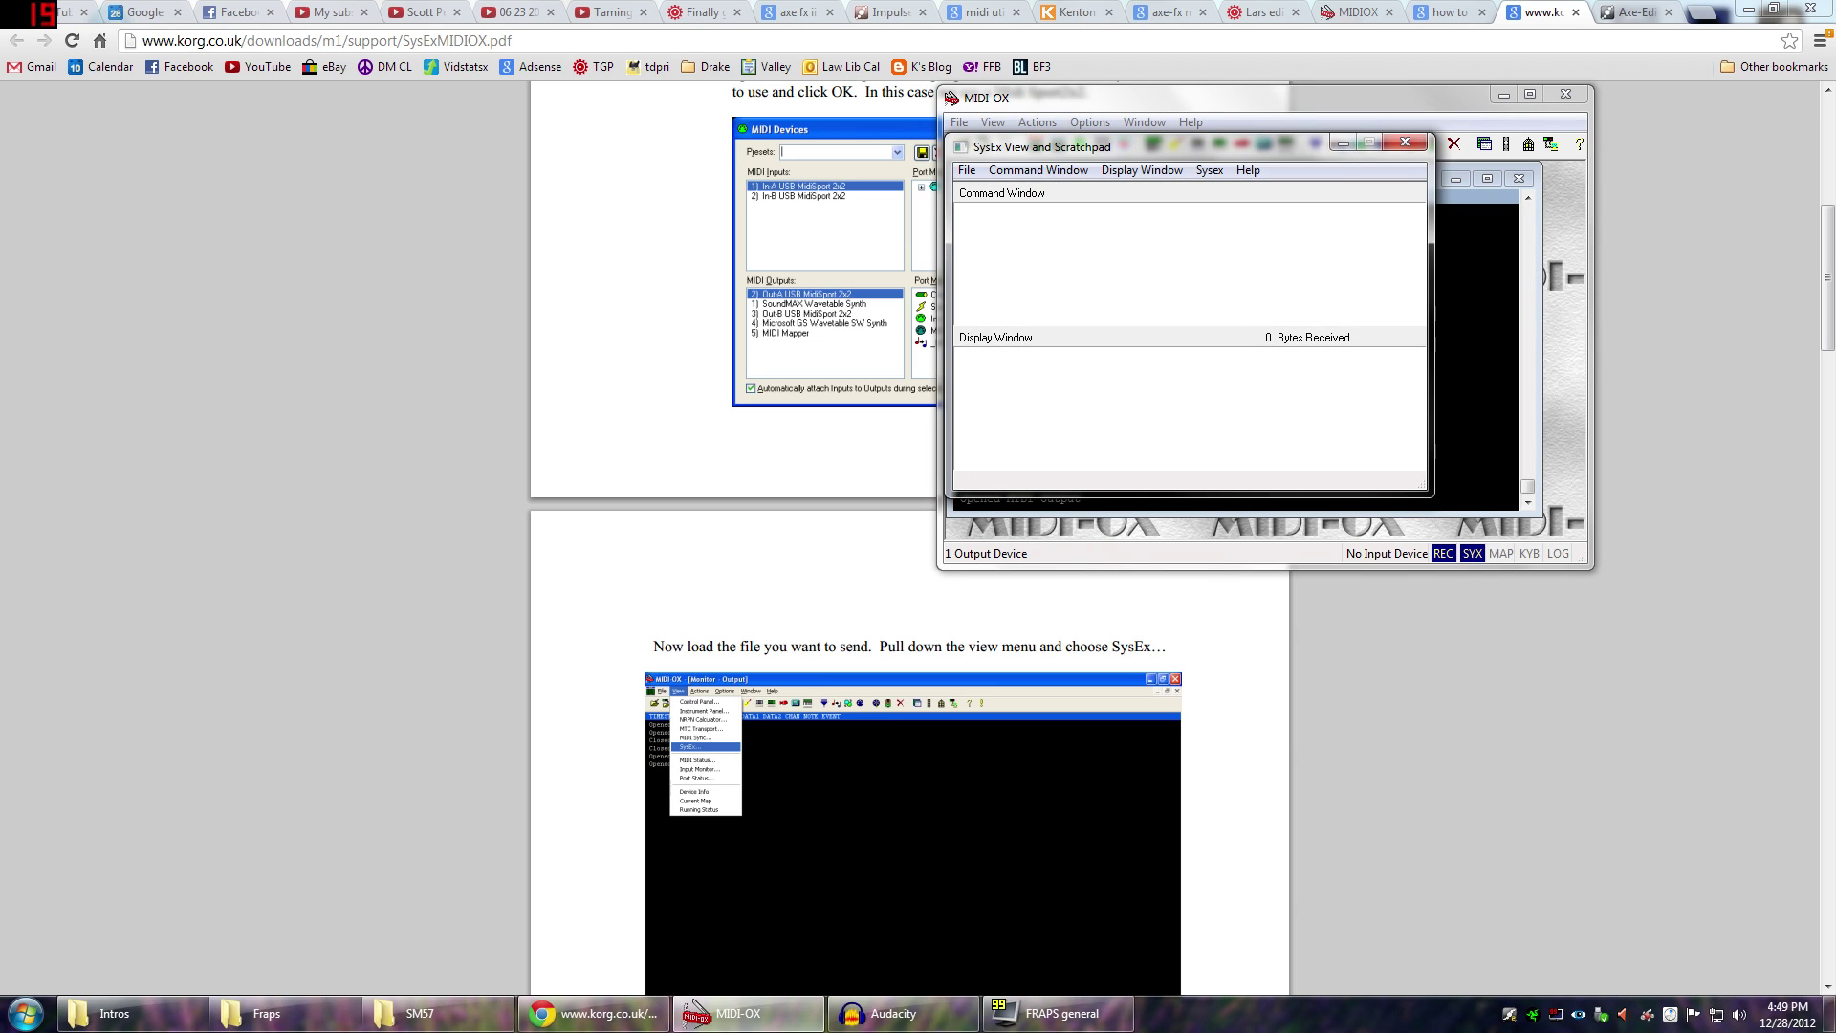
Choose Load File in the SysEx window and widen the Name column of the Open dialog
click(1040, 170)
click(1043, 194)
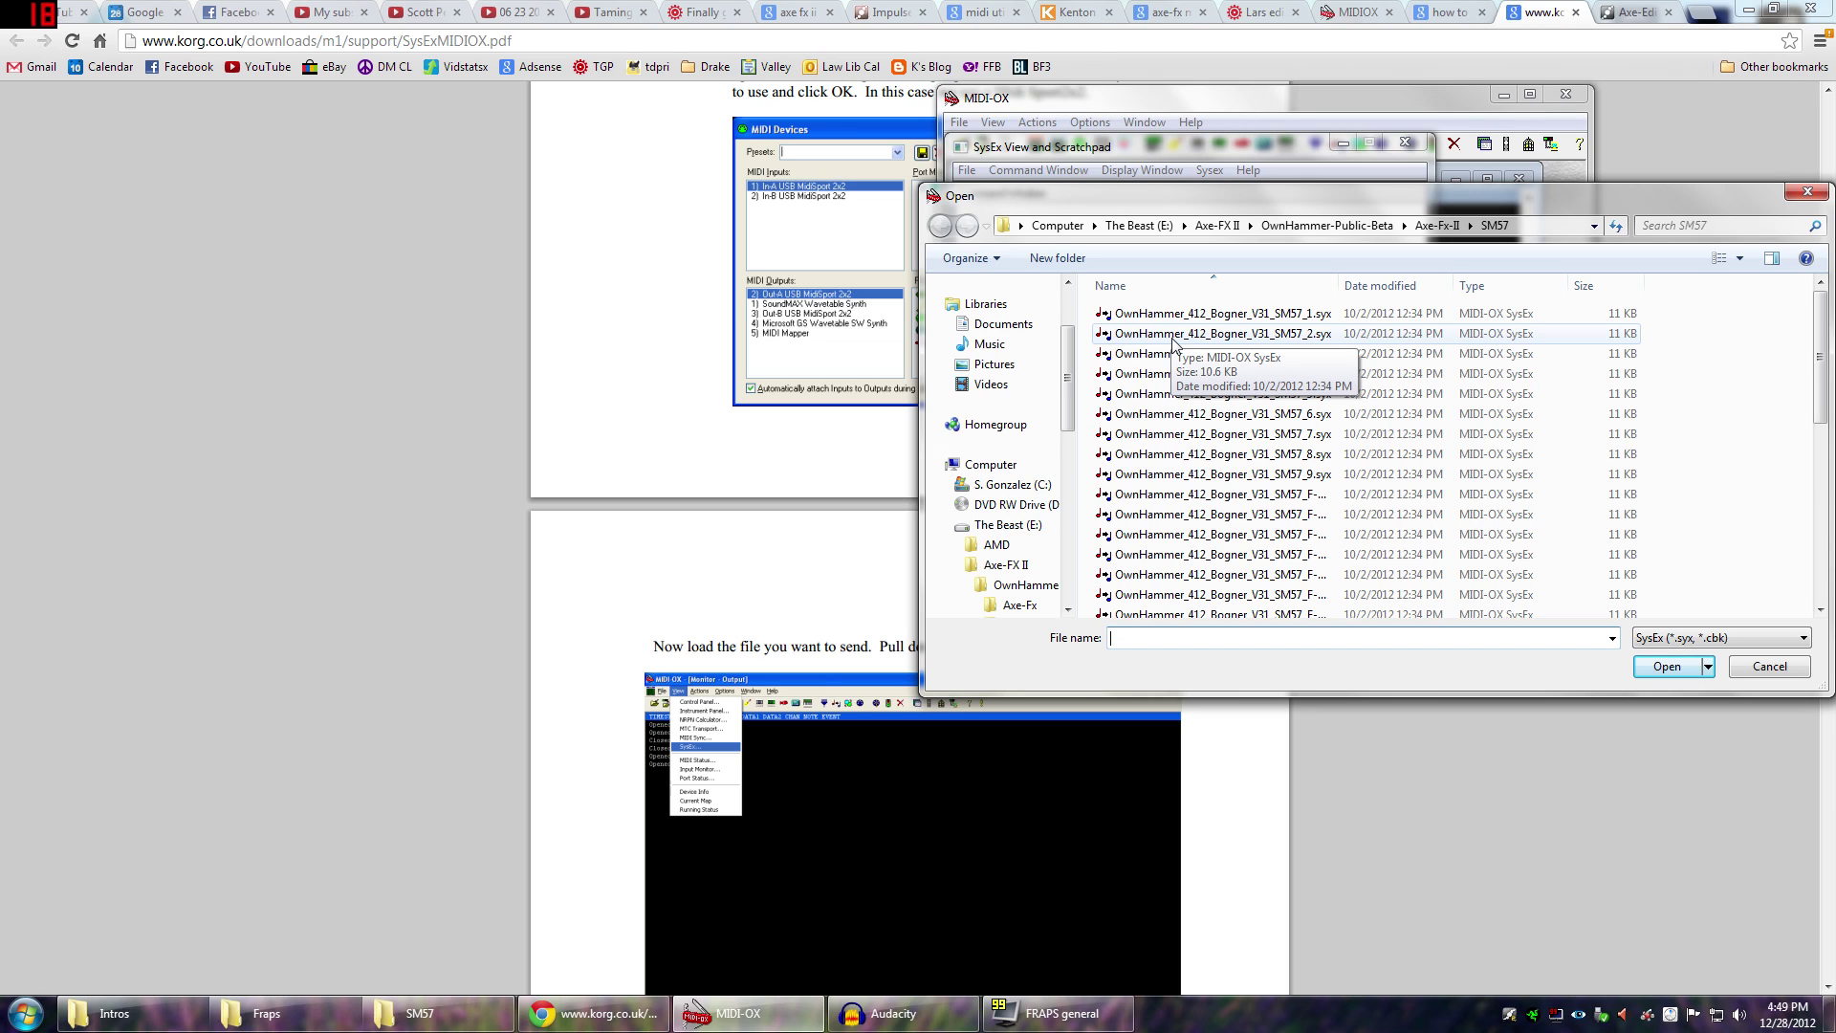
double_click(1339, 285)
Load OwnHammer_412_Bogner_V31_SM57_F-4.syx into the SysEx window and send it to the Axe-Fx II
click(1324, 354)
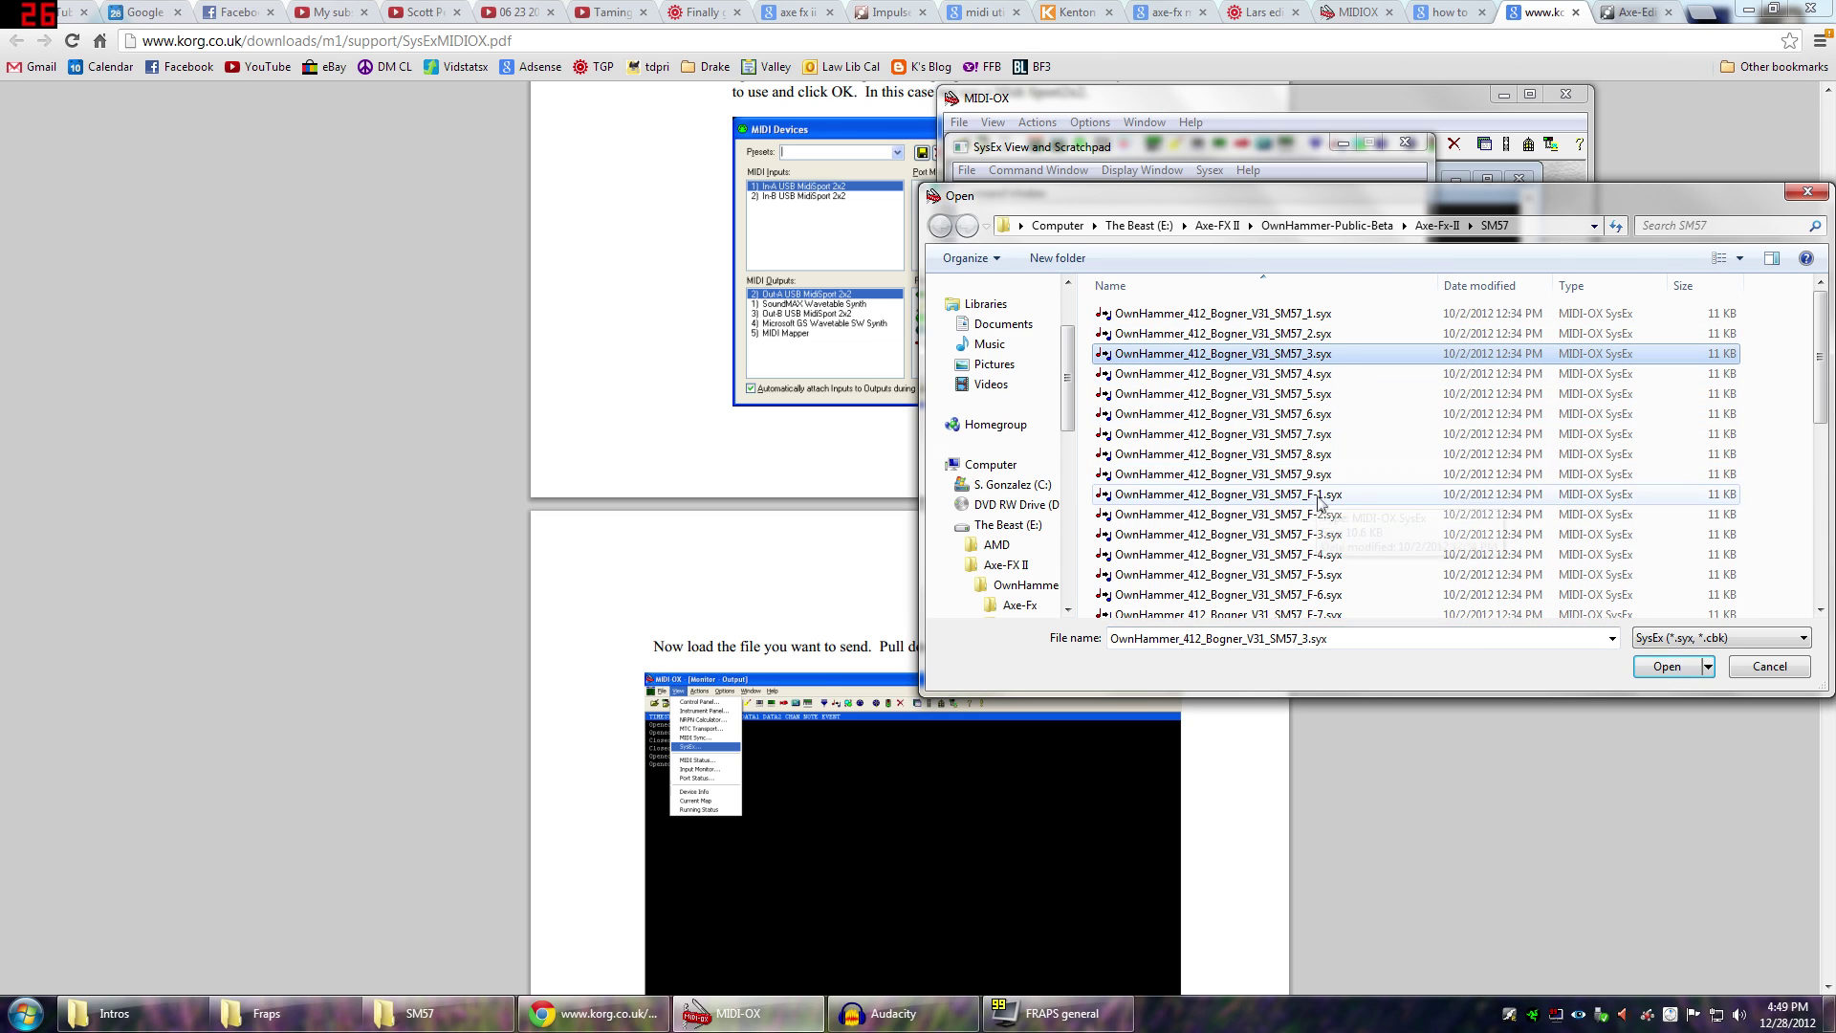
click(1278, 559)
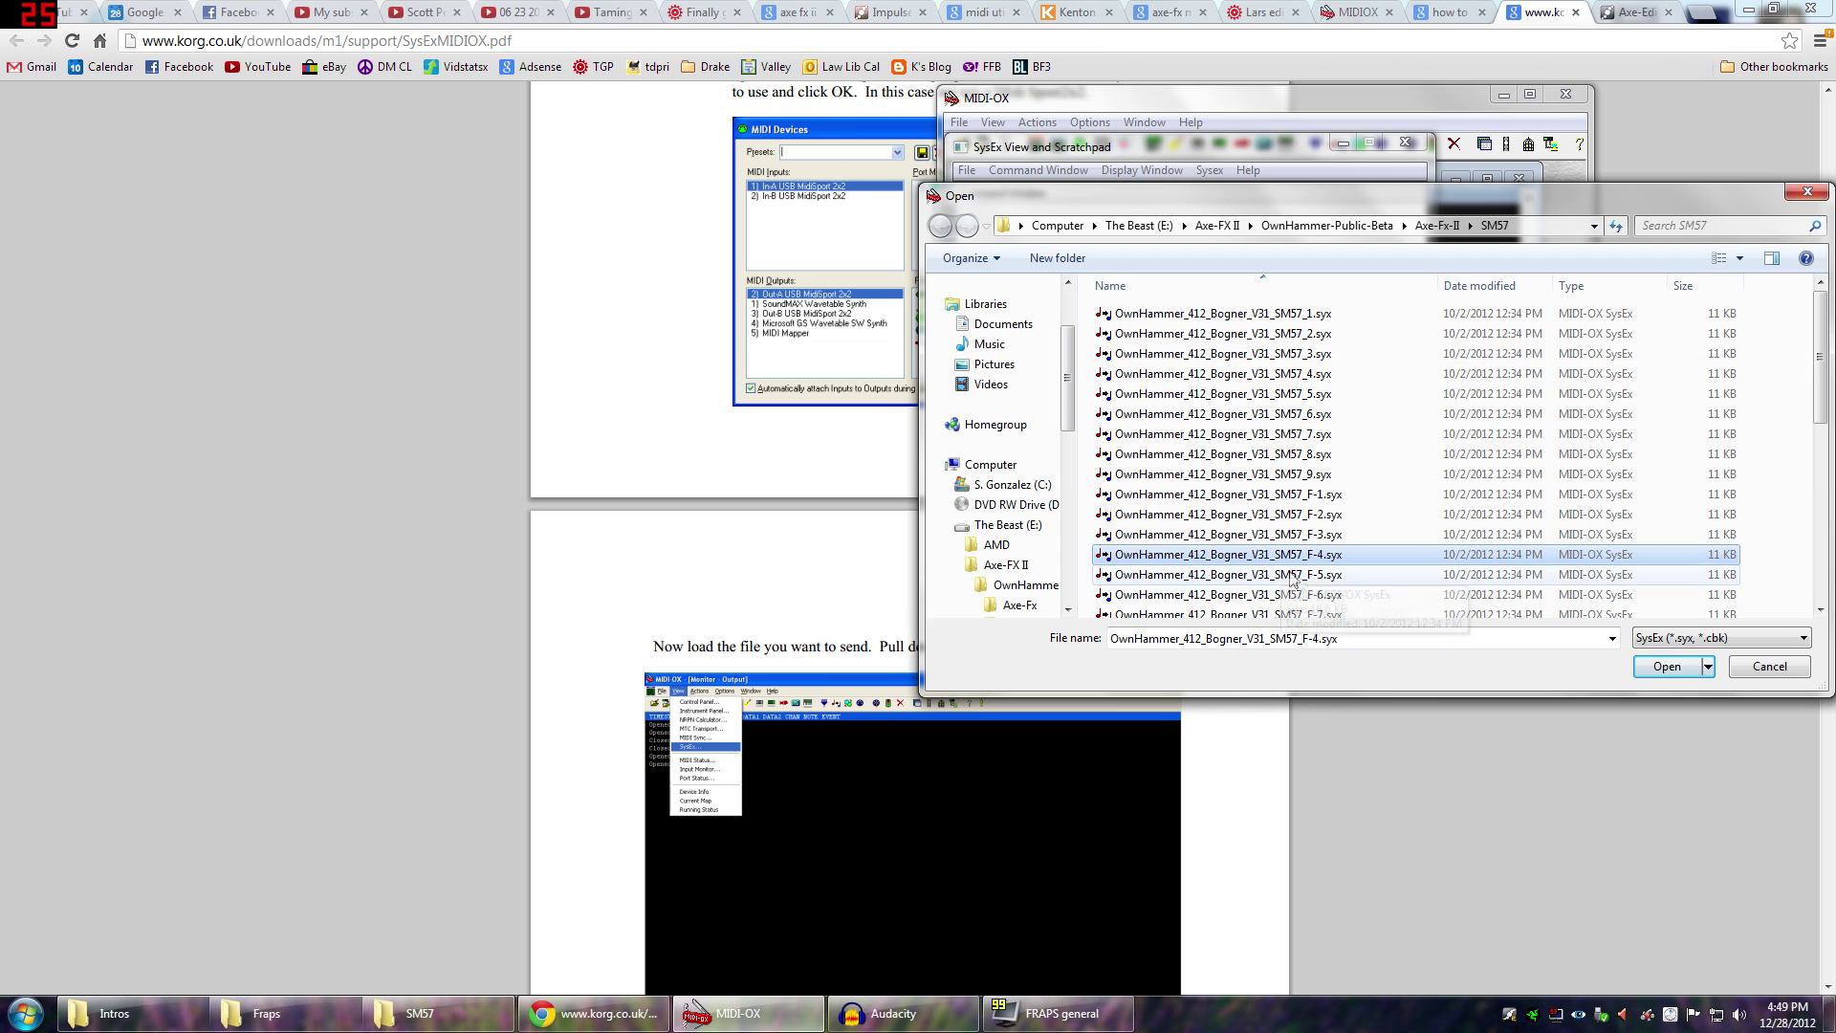
click(1669, 667)
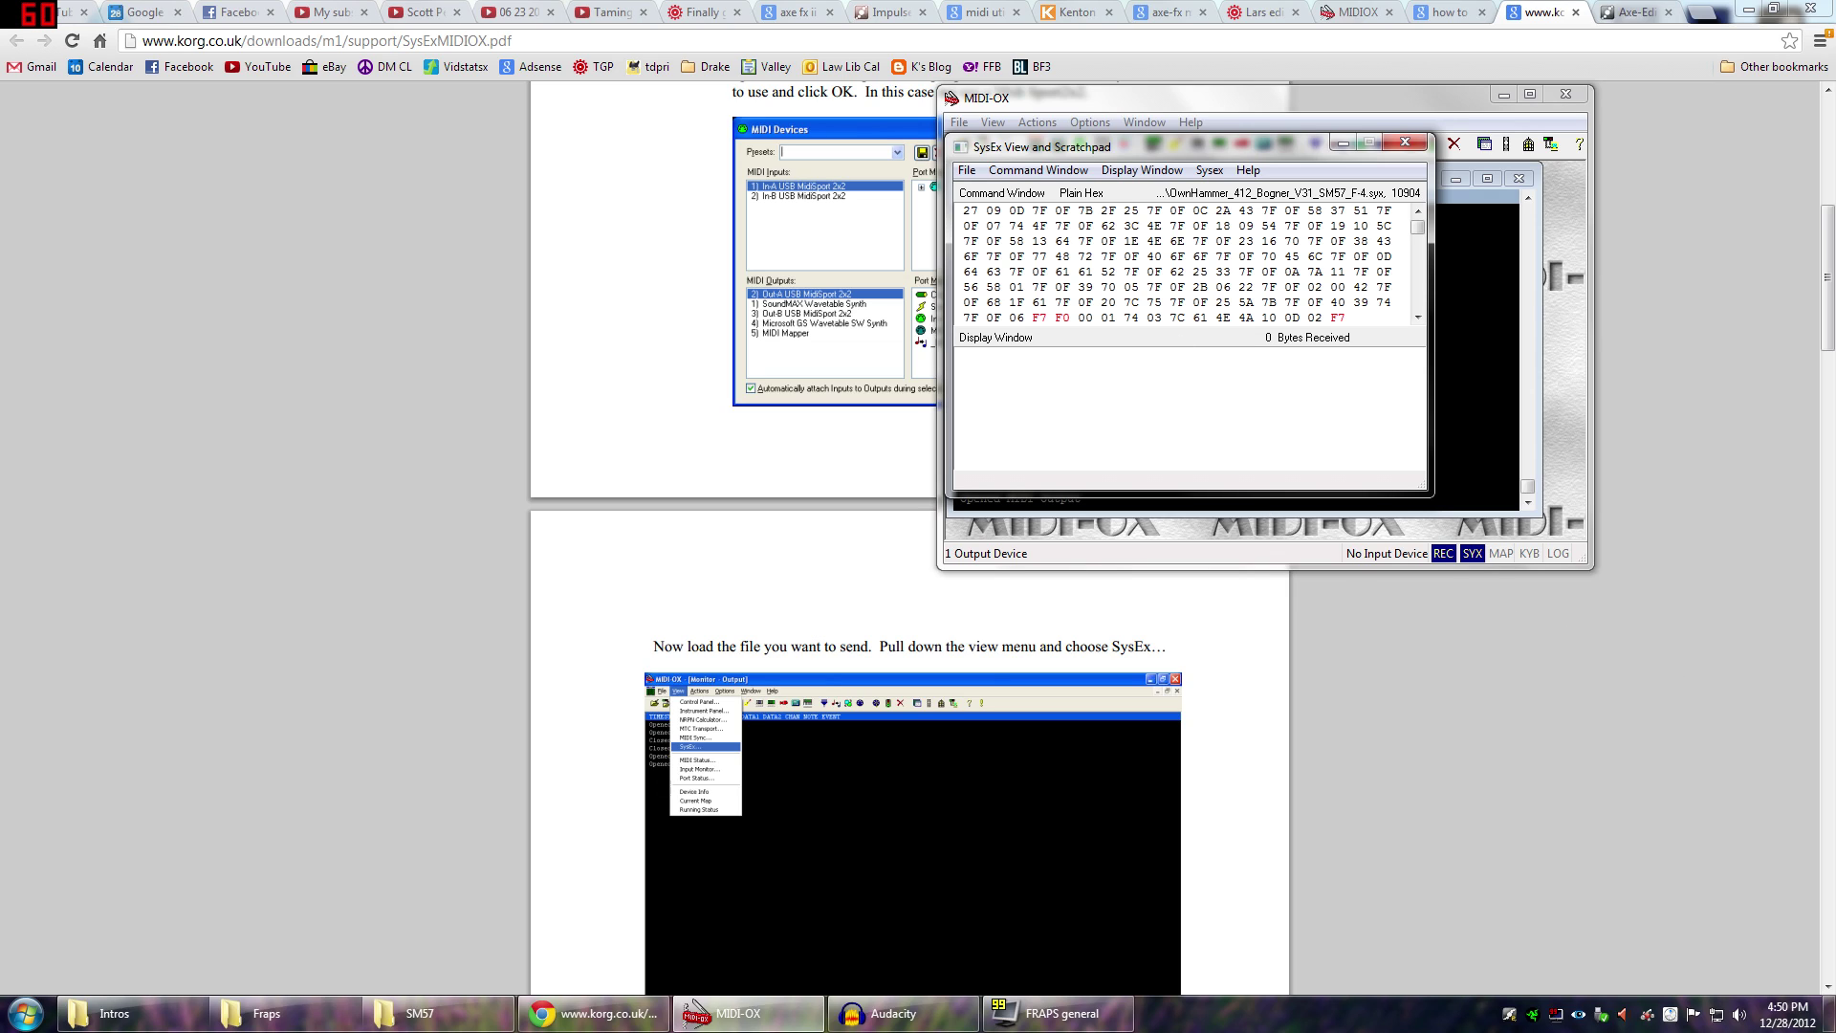
click(1042, 170)
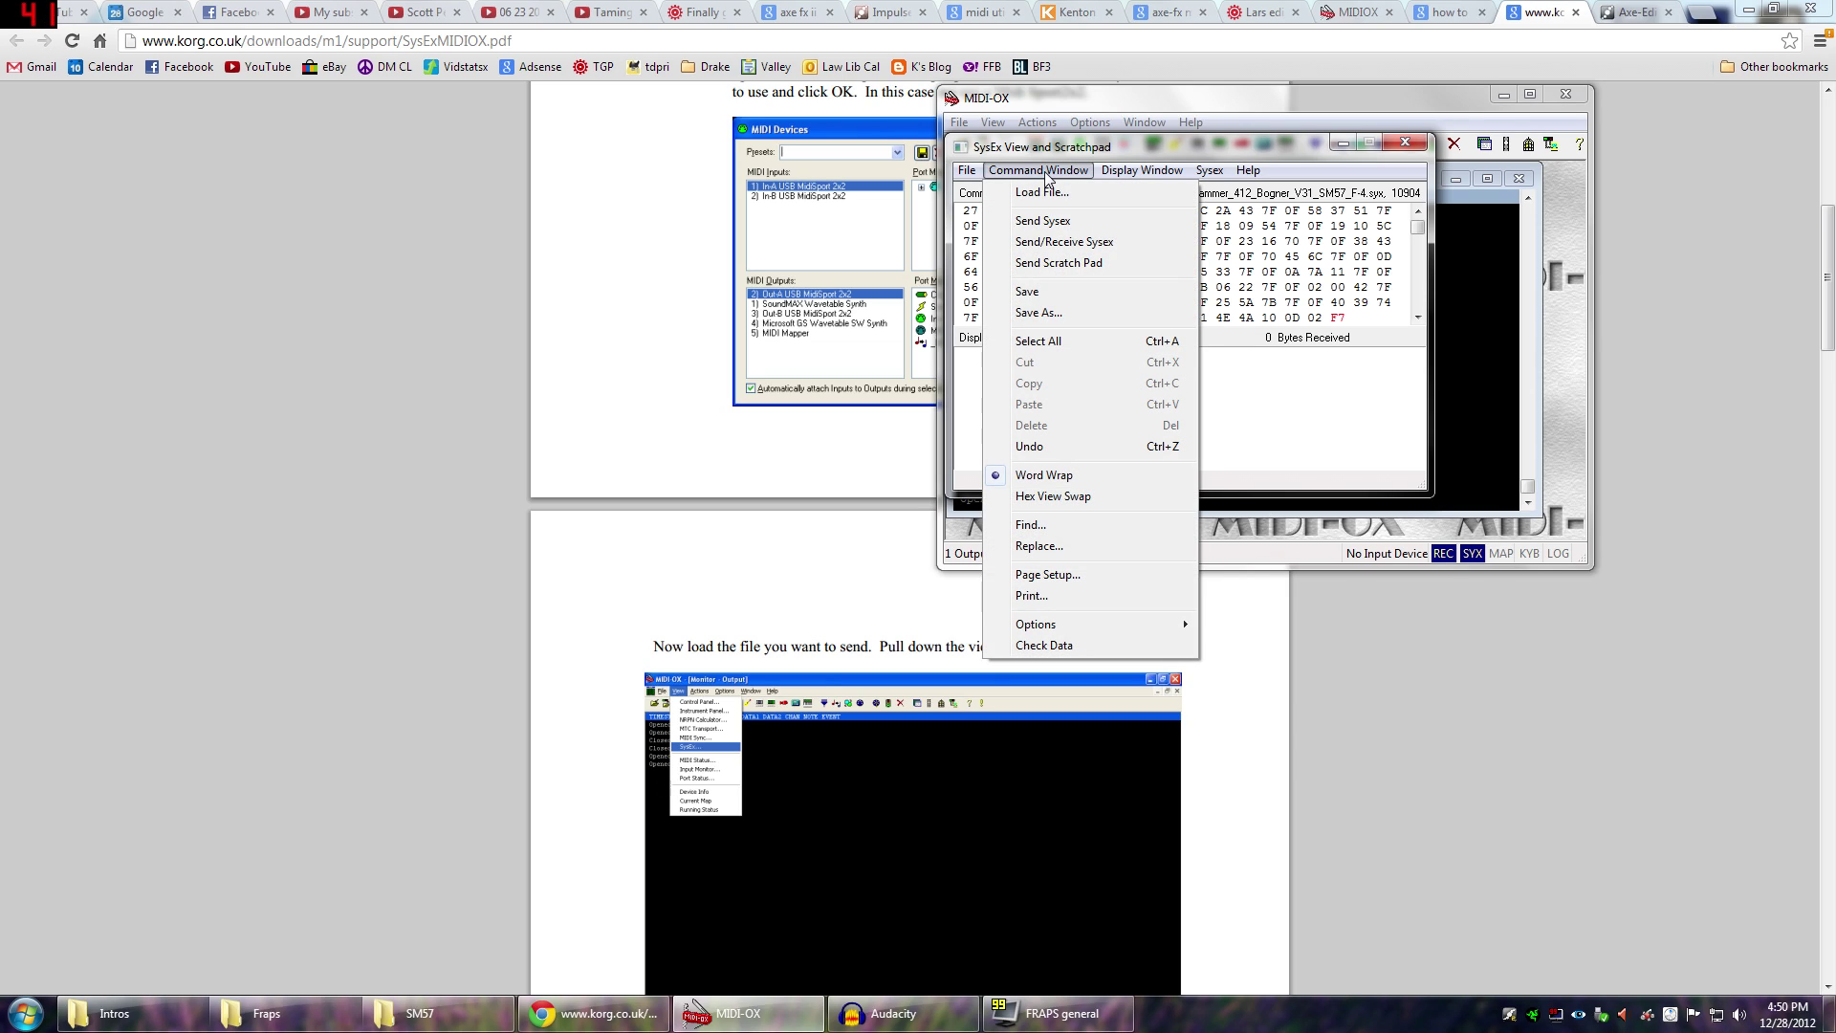
click(1052, 227)
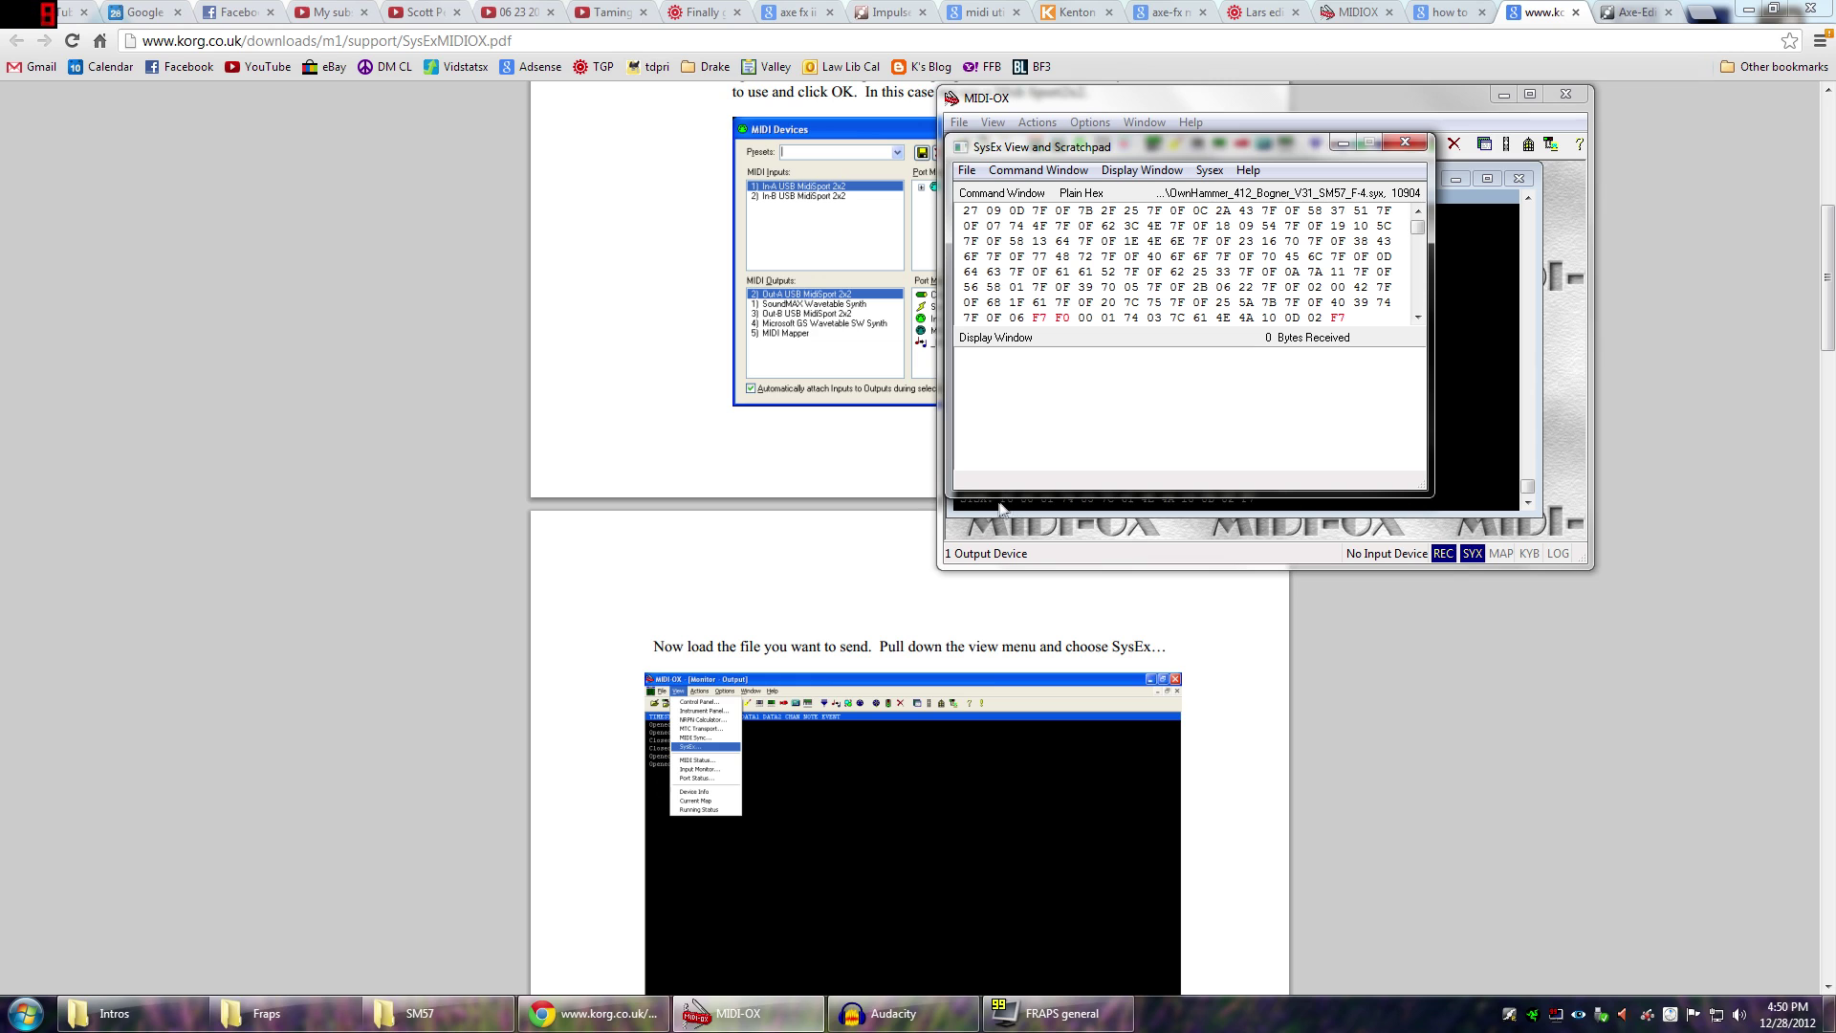
Return to the Axe-Fx II Wiki Impulse Response page, clear the stray selection, and scroll to the top
click(889, 12)
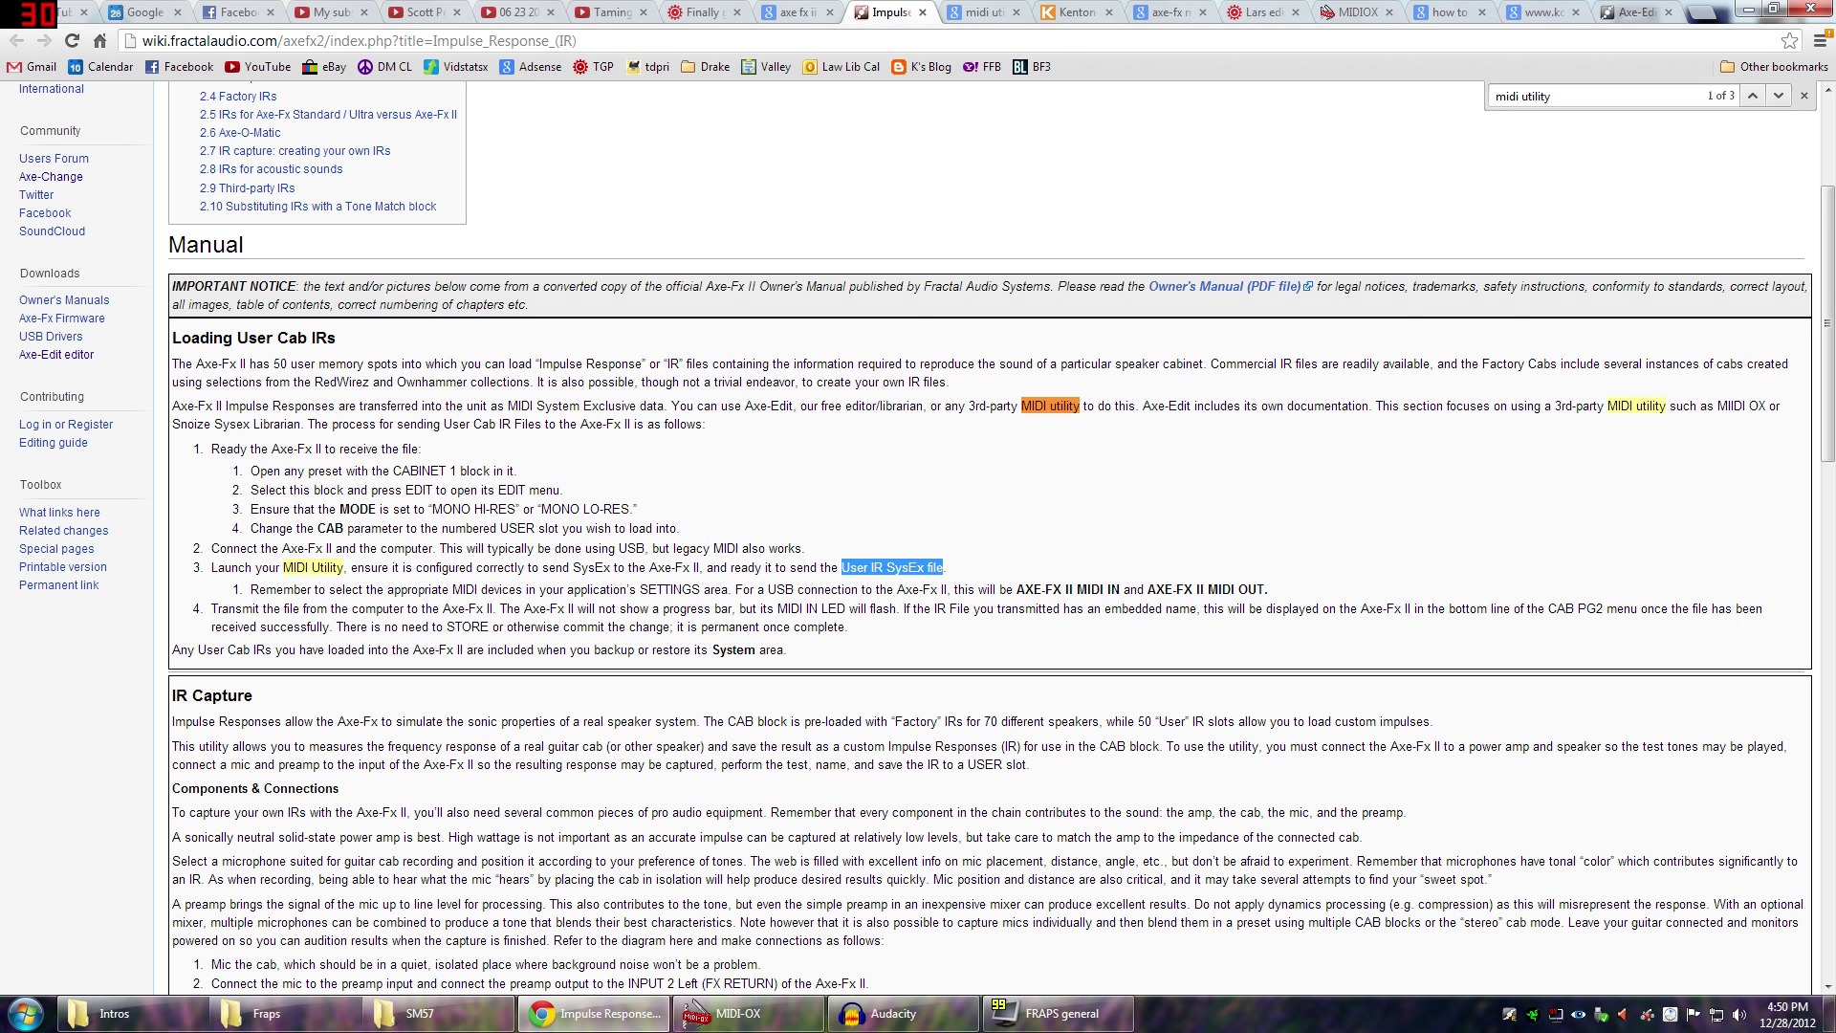
mouse_move(564, 627)
mouse_down()
mouse_move(339, 649)
mouse_move(564, 626)
mouse_up()
click(565, 626)
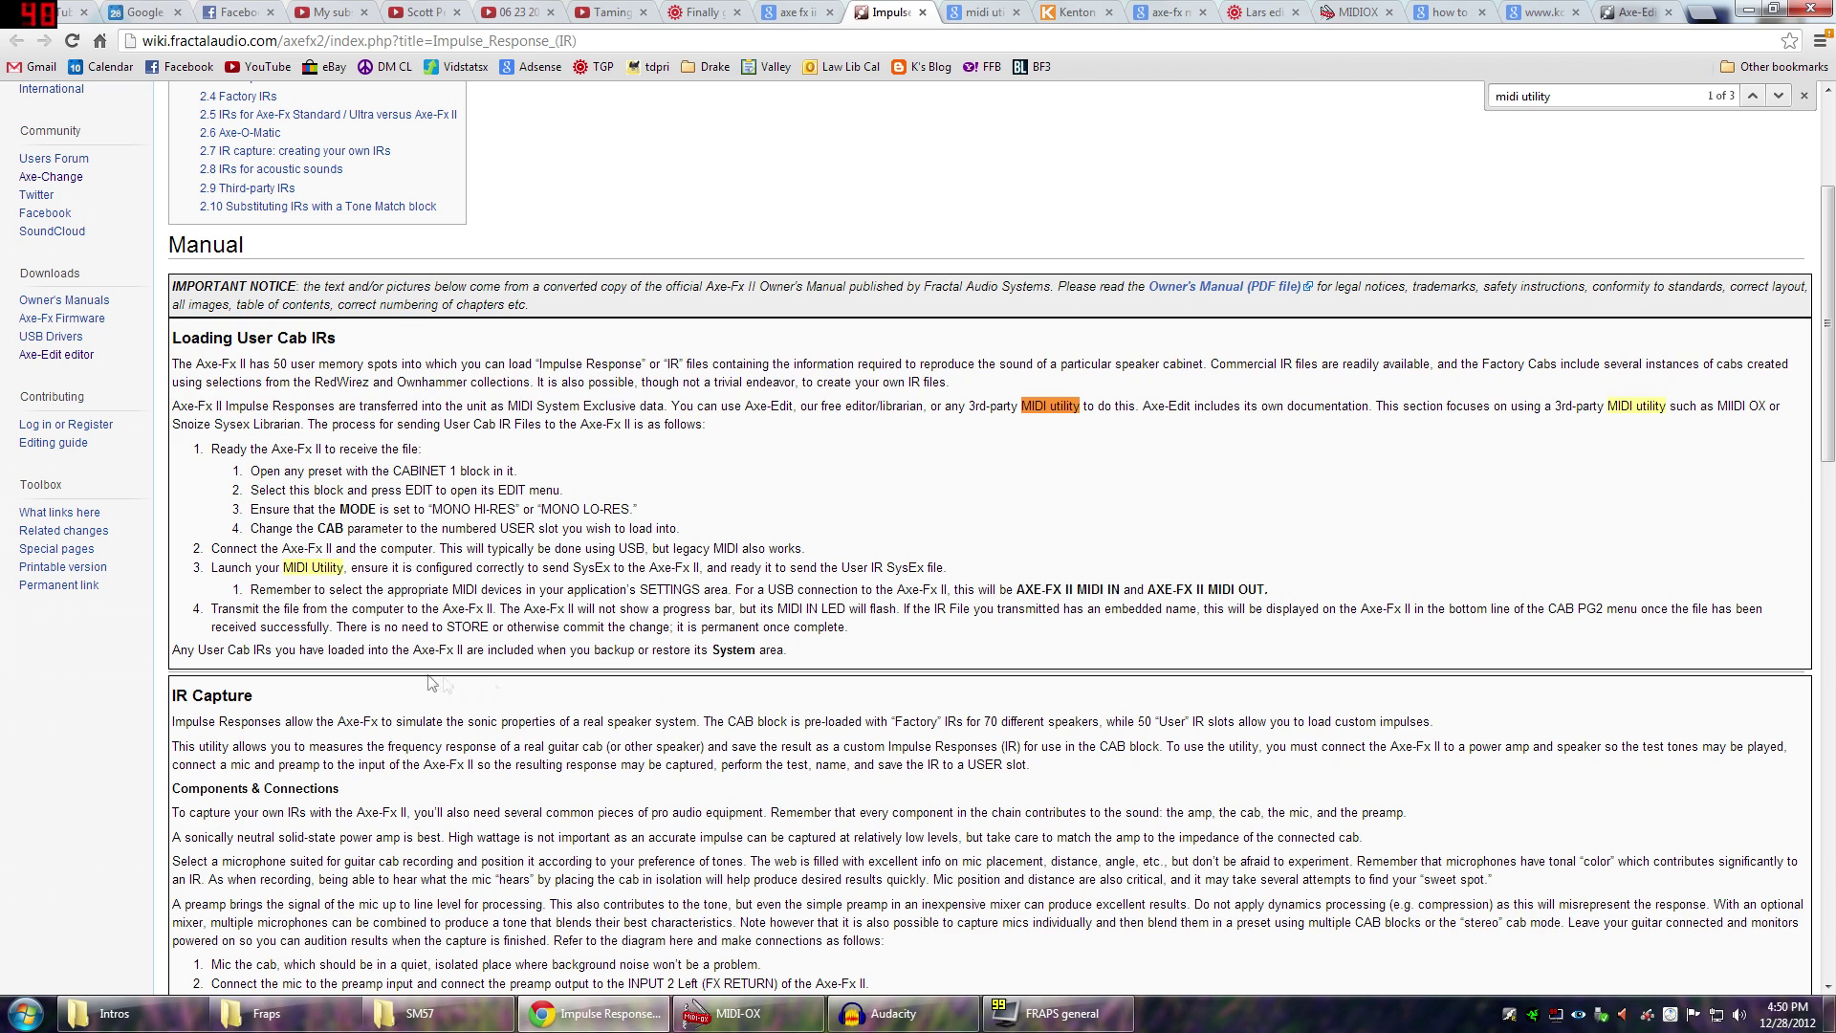
scroll(449, 560, up, 3)
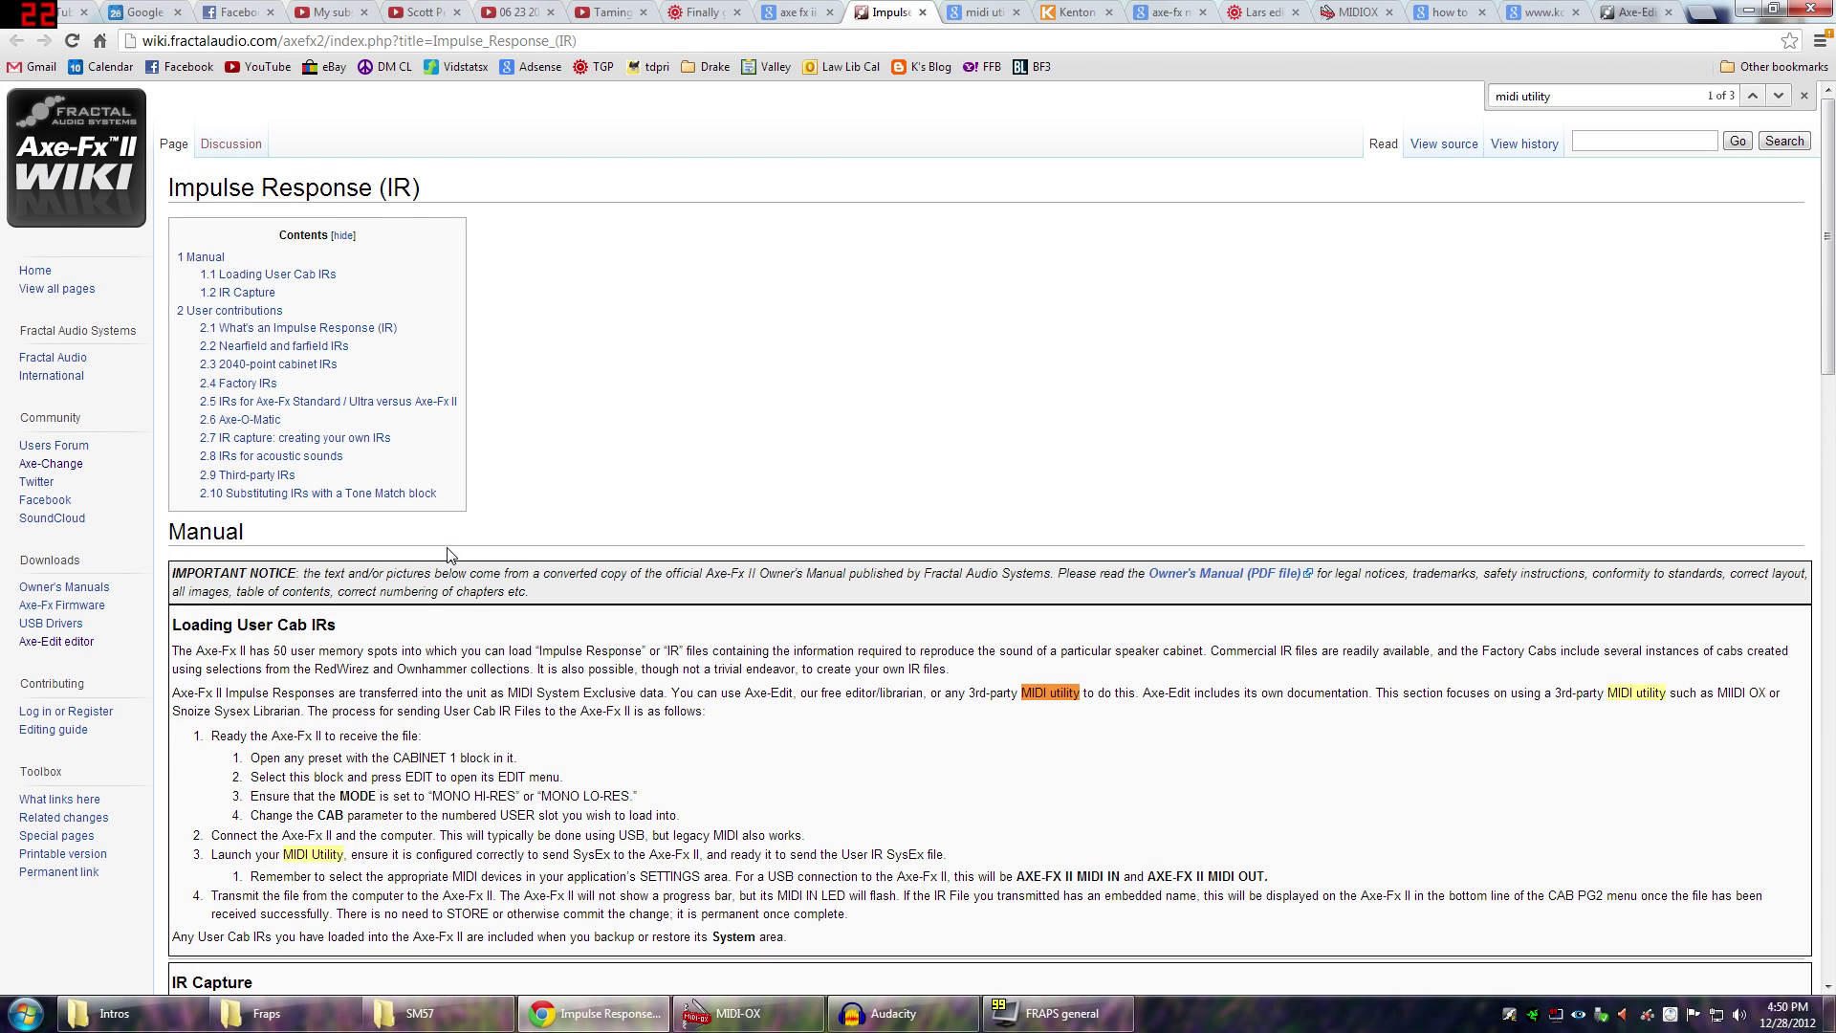
right_click(742, 453)
click(649, 453)
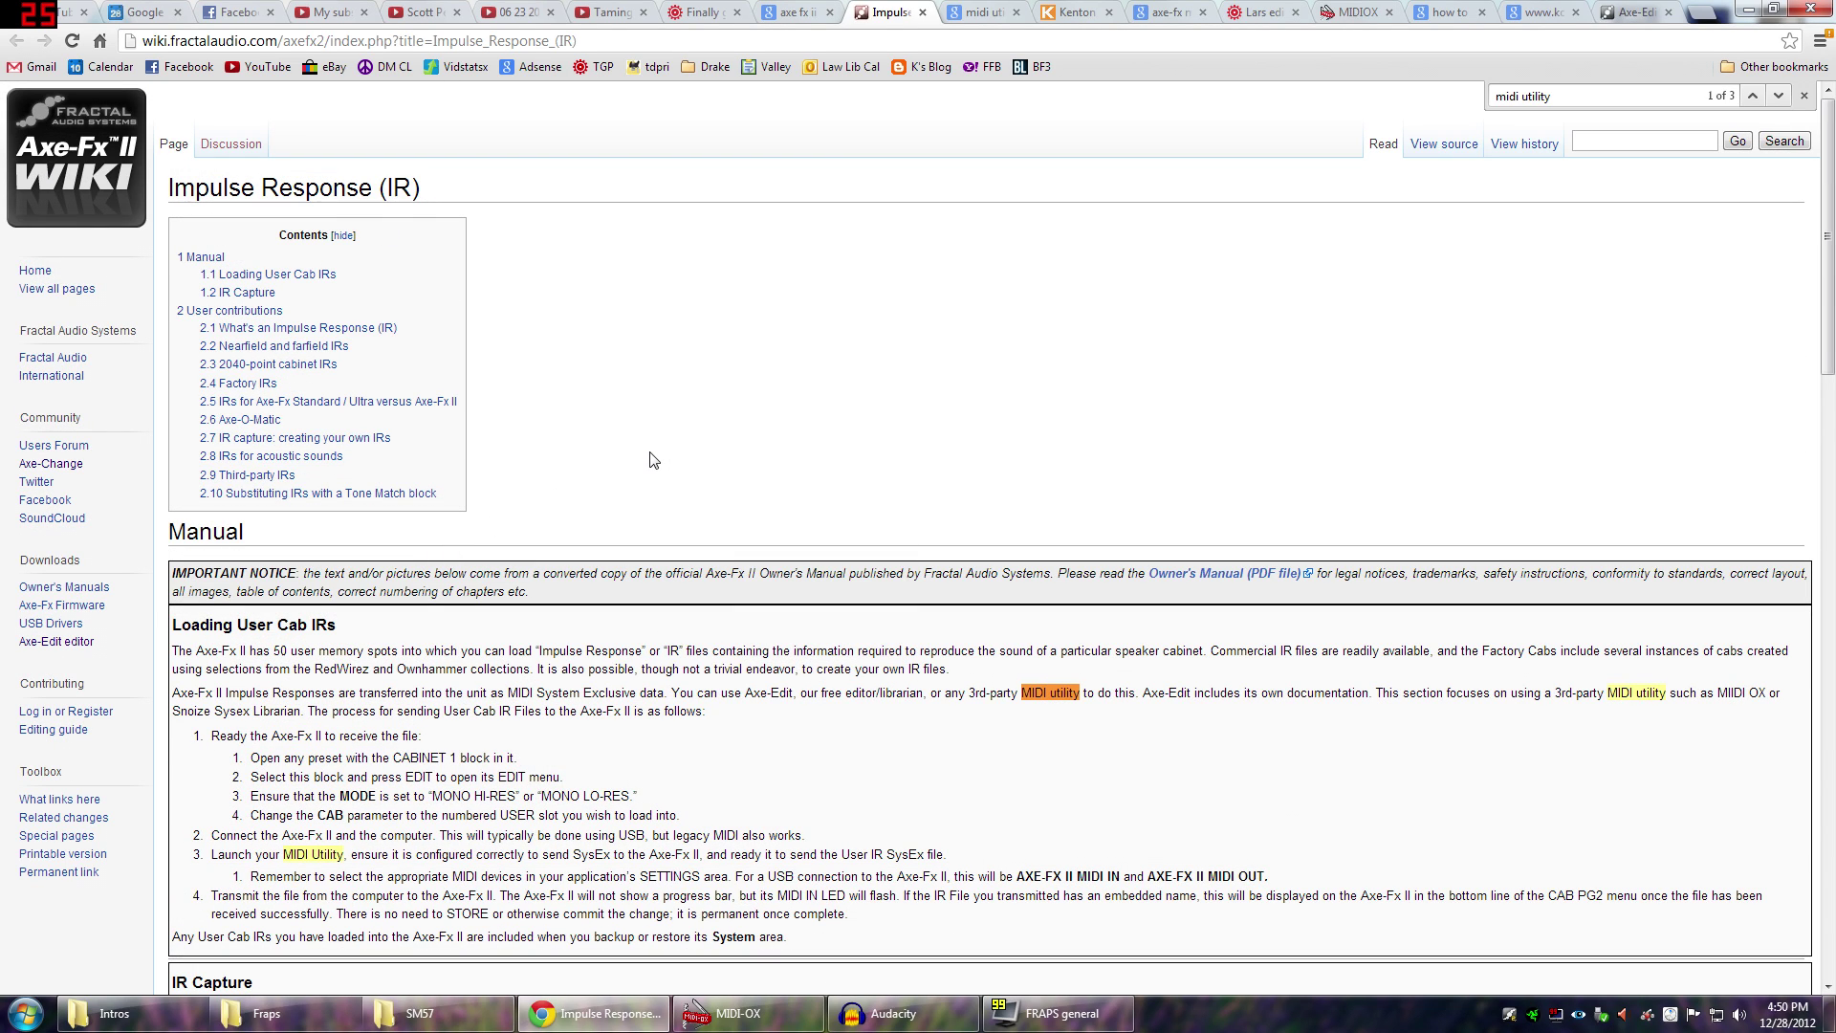